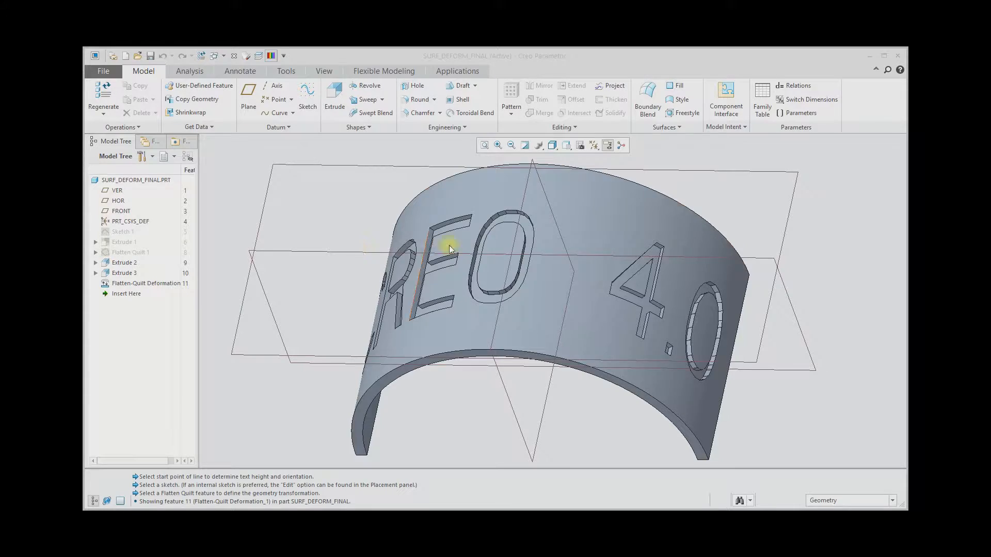
Examine the finished curved part with its CREO 4.0 lettering from several angles.
mouse_move(553, 249)
middle_down()
mouse_move(588, 261)
mouse_move(577, 203)
mouse_move(580, 237)
mouse_move(542, 215)
mouse_move(599, 244)
mouse_move(544, 247)
mouse_move(551, 240)
mouse_move(553, 253)
middle_up()
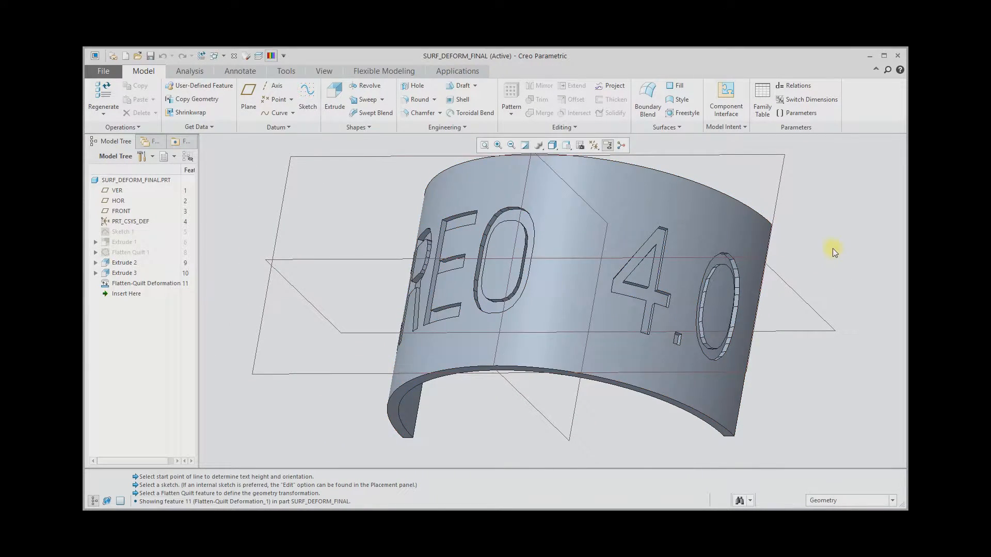
middle_drag(835, 252, 853, 236)
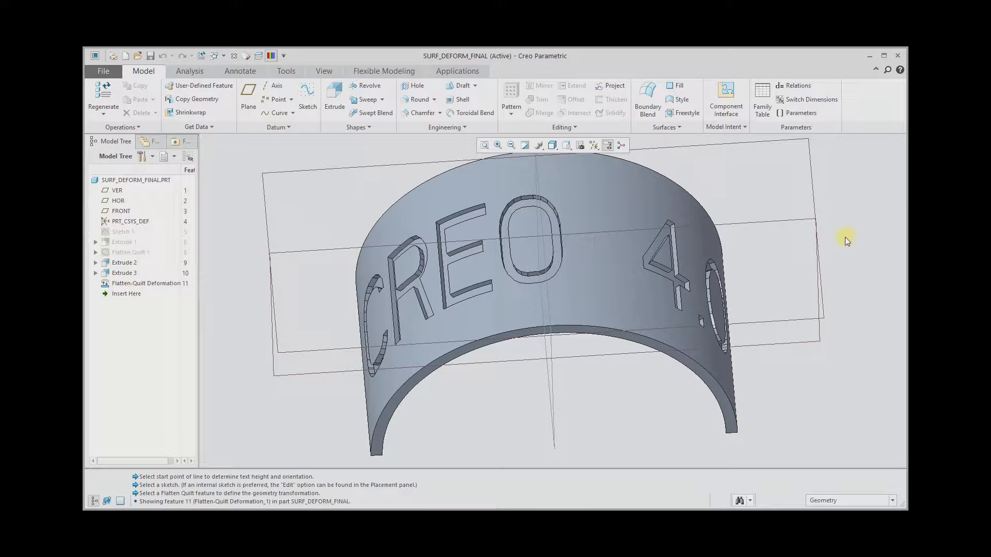
mouse_move(754, 256)
middle_down()
mouse_move(748, 263)
mouse_move(752, 238)
middle_up()
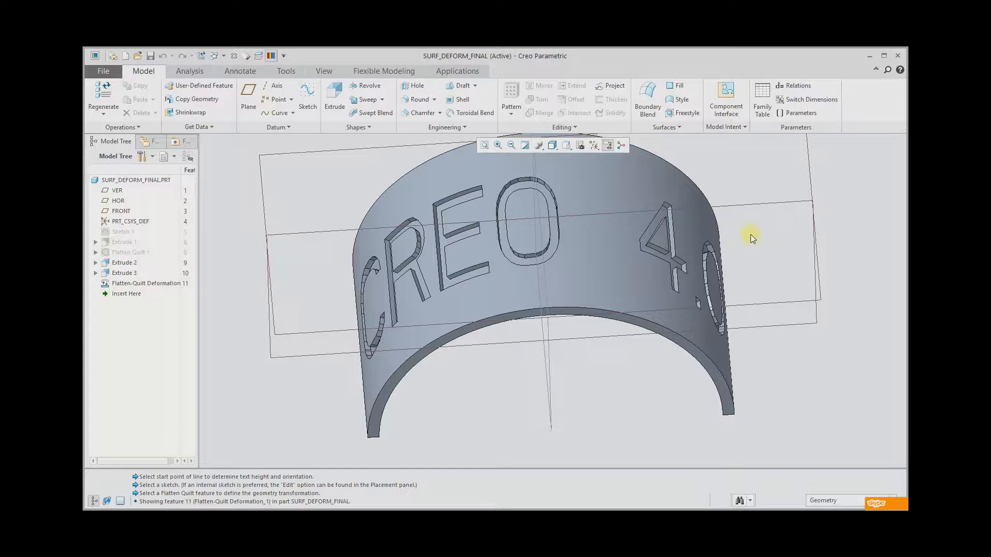
middle_drag(750, 234, 614, 270)
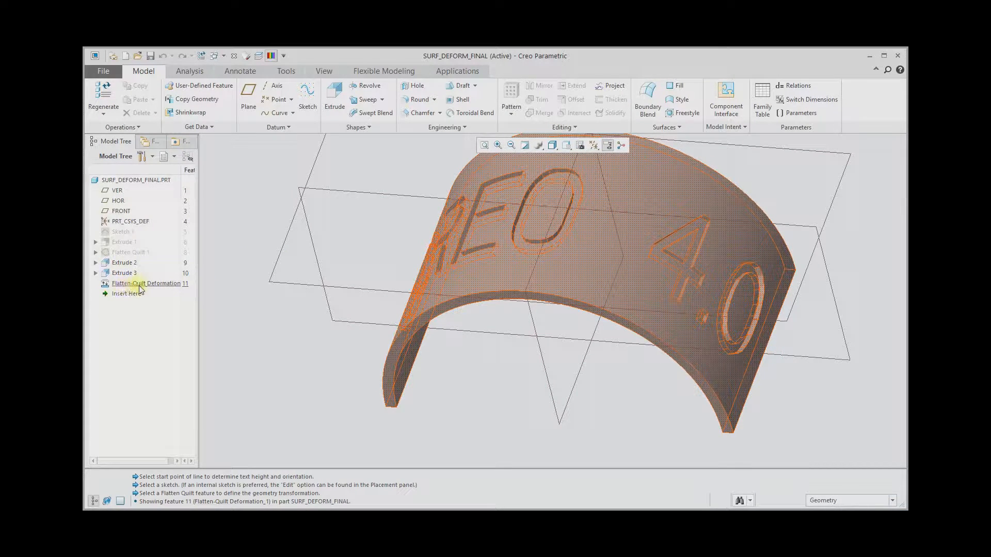
middle_drag(409, 223, 403, 218)
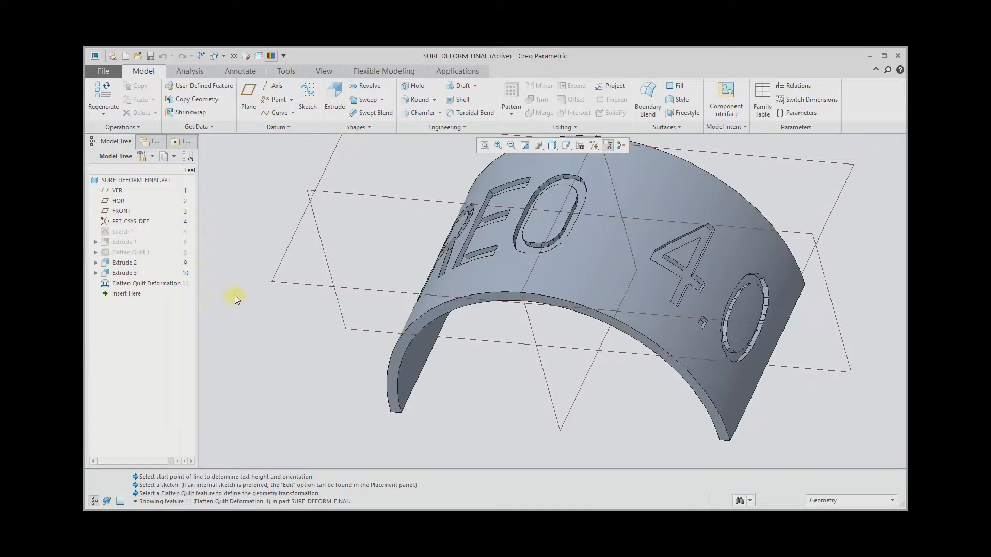
shift+middle_drag(413, 272, 401, 283)
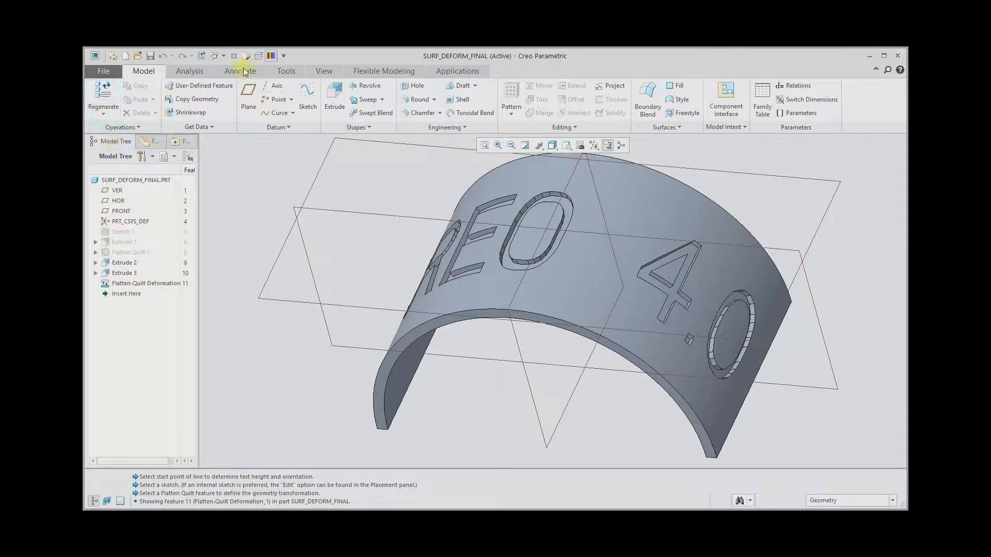
Switch to the SURF_DEFORM.PRT model and inspect its curved extruded surface.
click(224, 56)
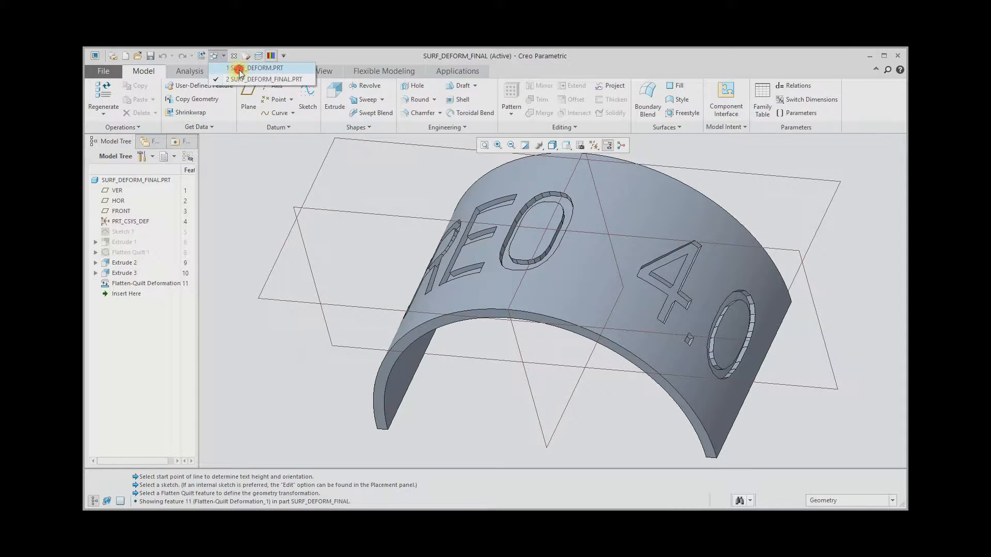
click(234, 68)
shift+middle_drag(442, 209, 454, 203)
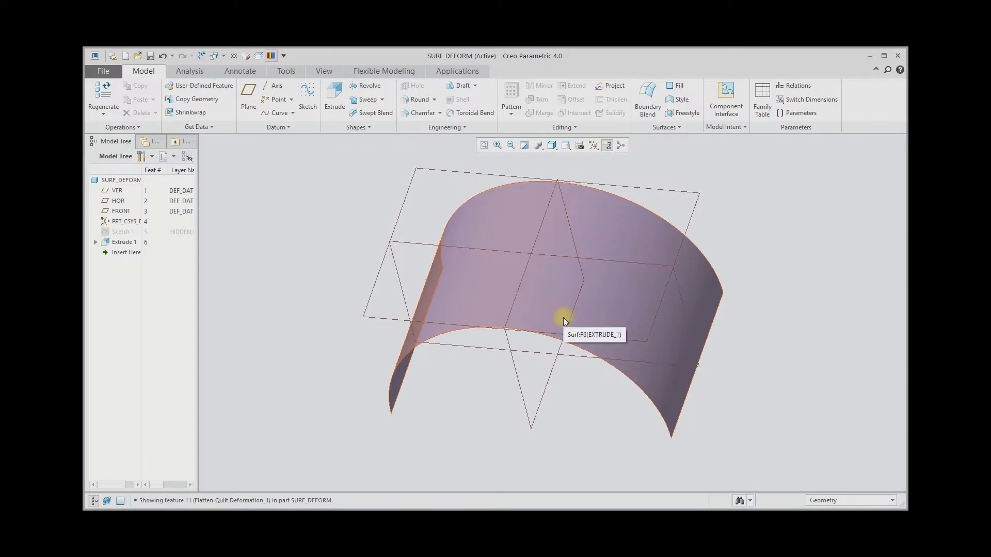
mouse_move(484, 301)
middle_down()
mouse_move(507, 263)
mouse_move(482, 281)
mouse_move(478, 303)
middle_up()
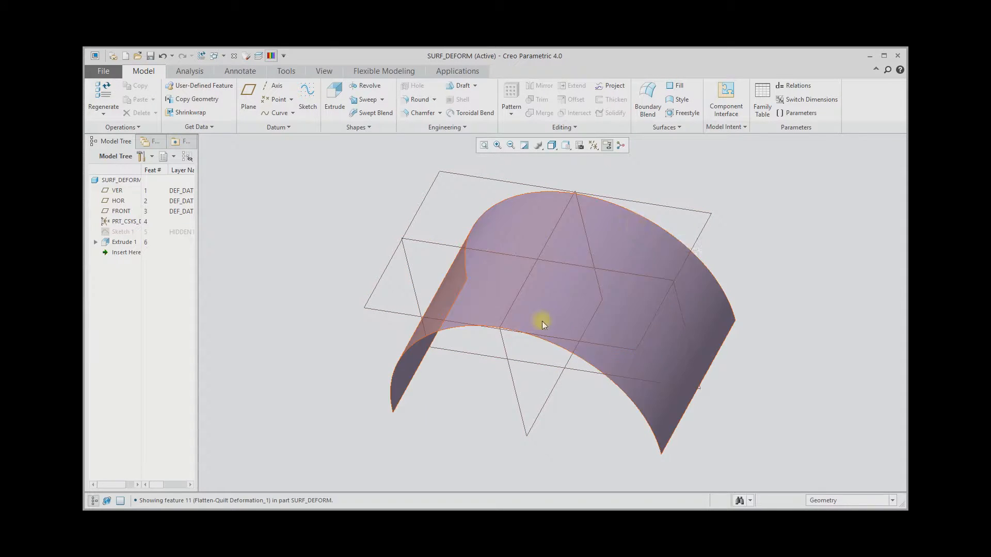
mouse_move(521, 267)
shift+middle_down()
mouse_move(483, 295)
mouse_move(507, 265)
shift+middle_up()
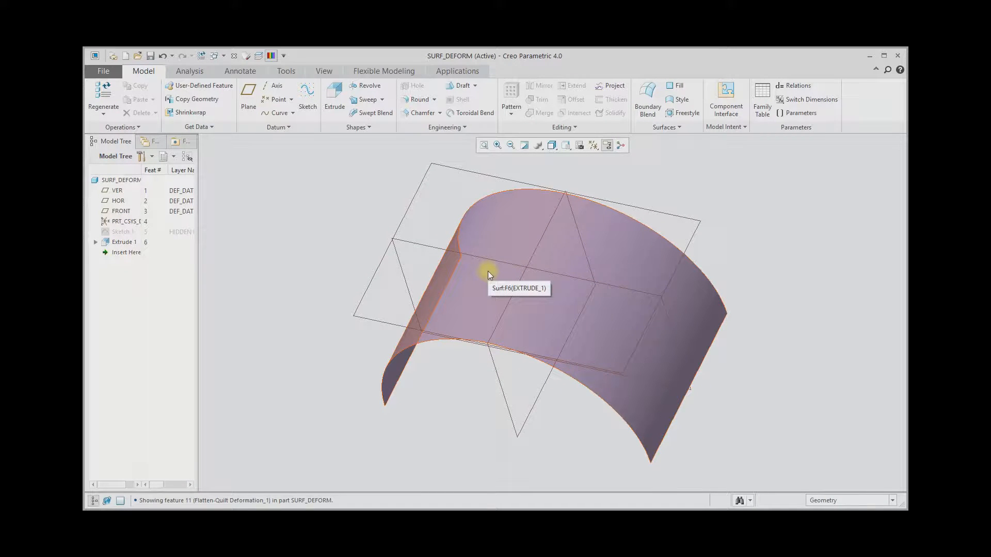
middle_drag(488, 272, 563, 299)
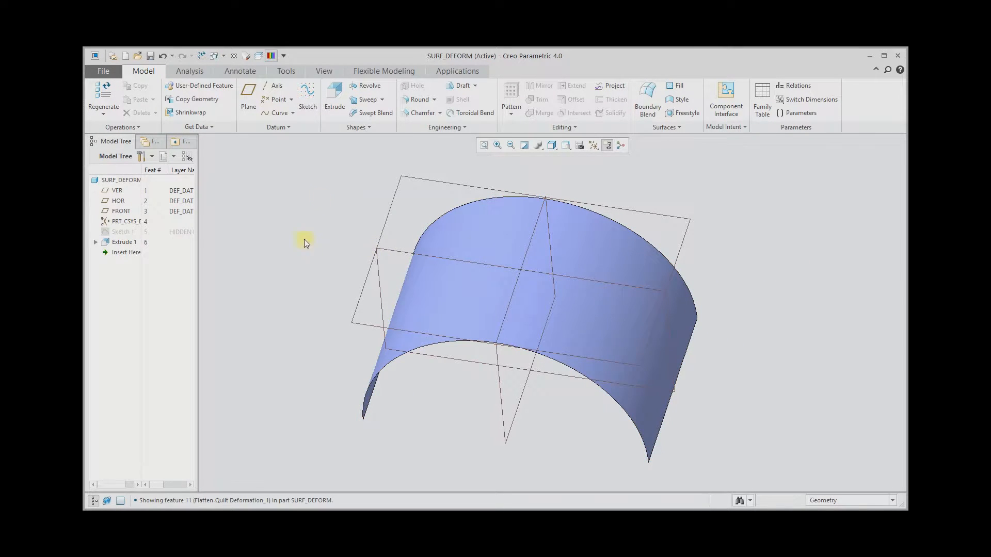
middle_drag(309, 243, 304, 244)
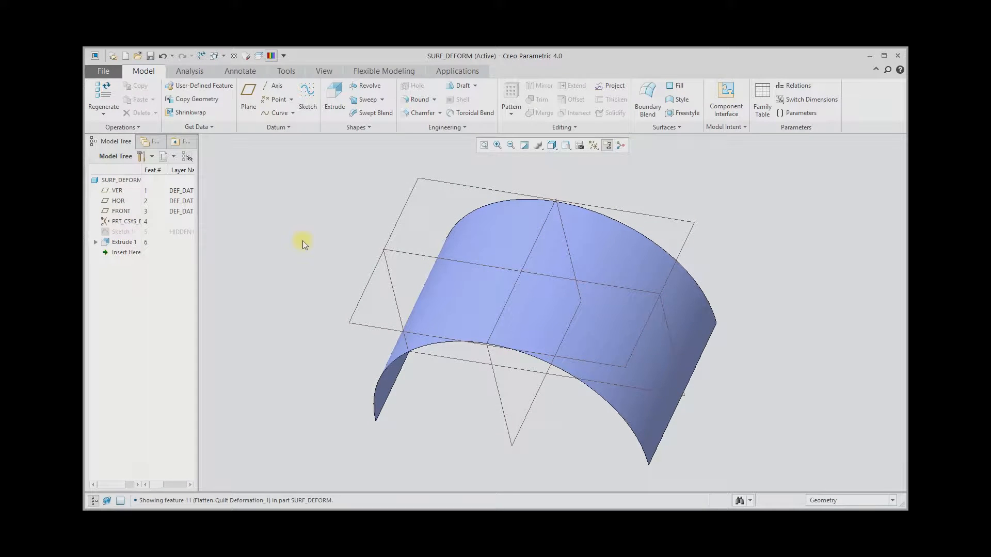
Start a Flatten Quilt feature with the curved extruded surface as the surface to flatten.
click(674, 128)
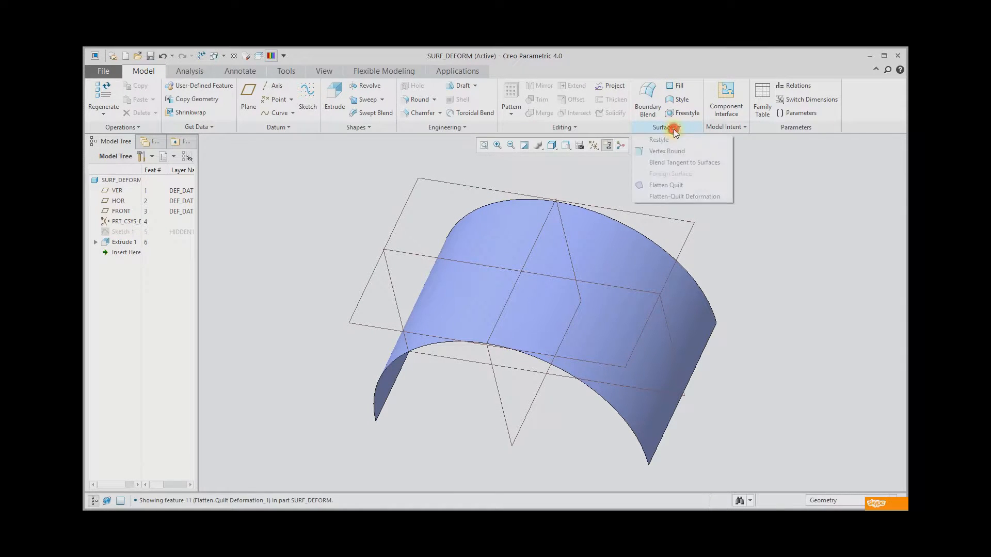
click(666, 185)
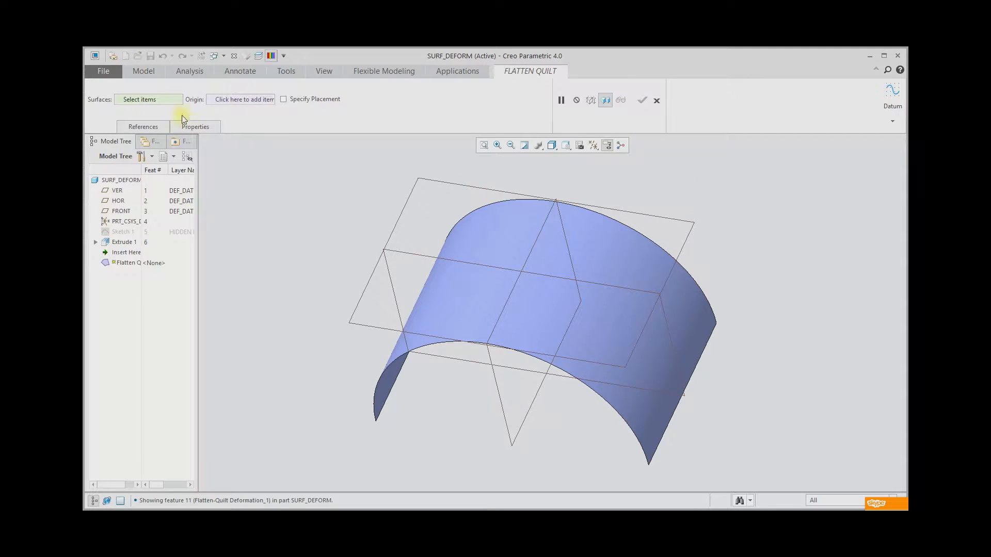
click(147, 99)
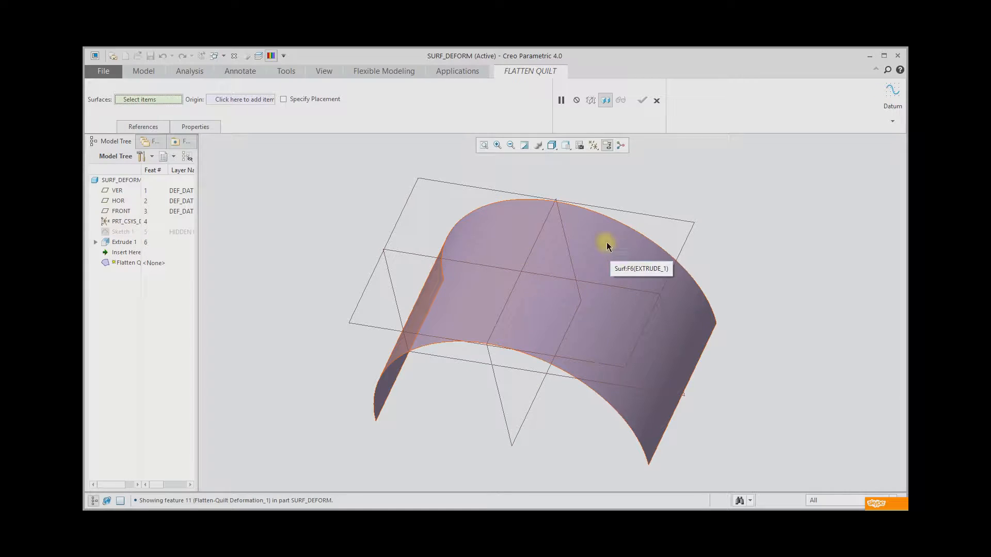
click(584, 230)
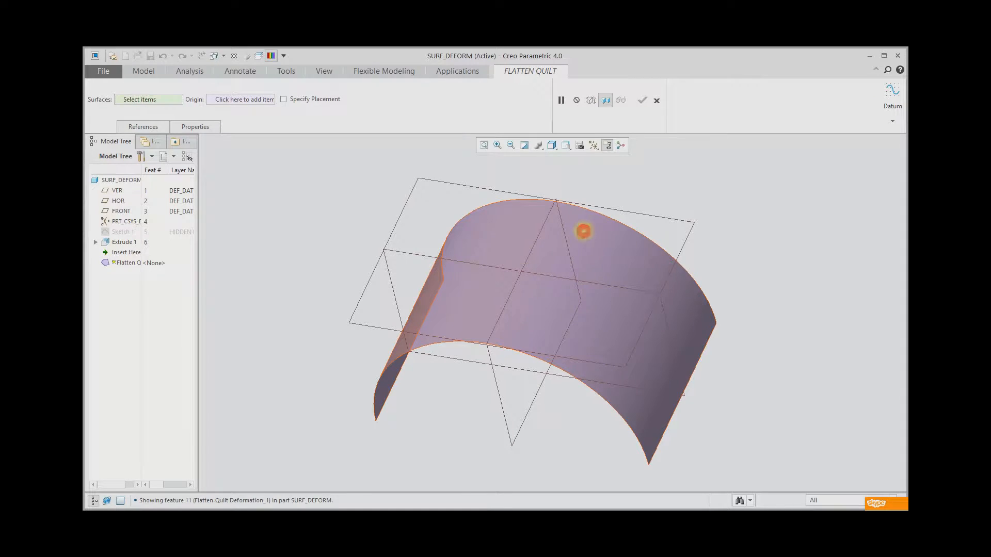
Try the curved surface's lower front corner vertex as the flattening origin, and undo that selection.
click(238, 99)
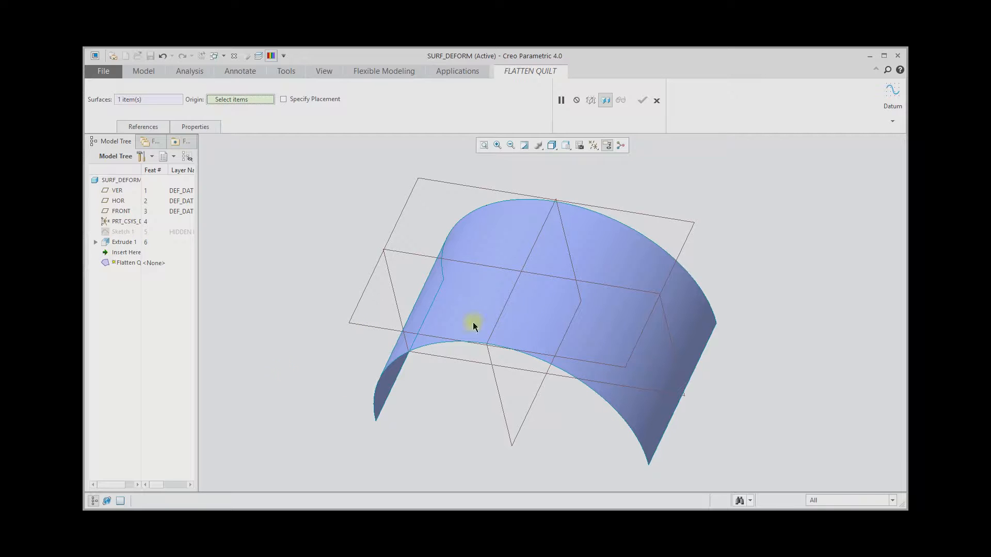
click(375, 422)
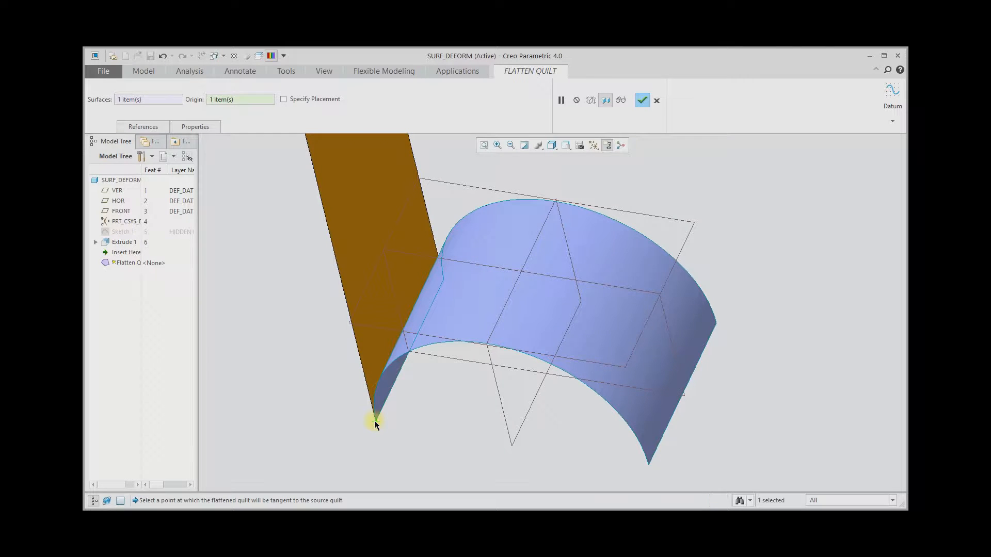
middle_drag(496, 413, 460, 391)
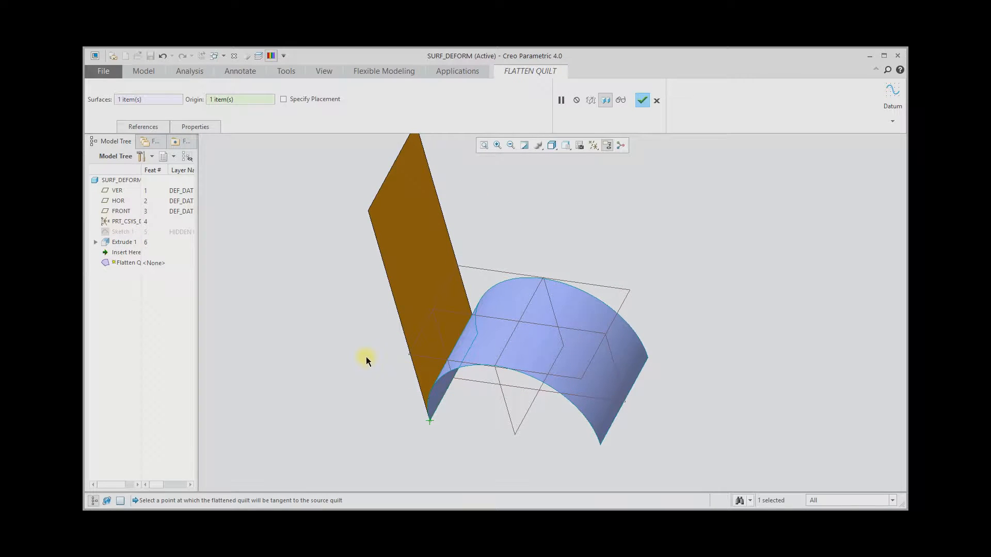
key(ctrl+z)
scroll(499, 365, down, 2)
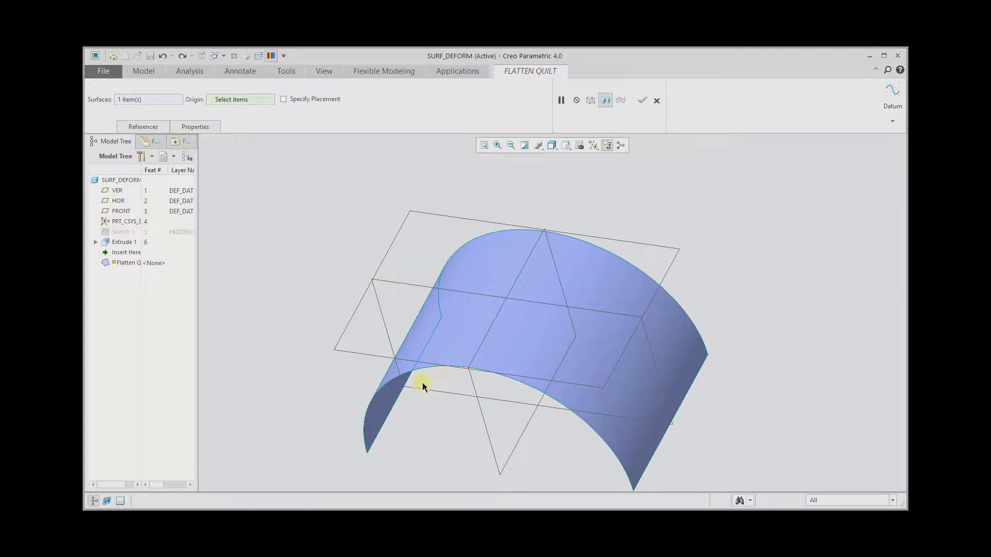
Create a datum point where the curved surface's front edge crosses the VER datum plane.
shift+middle_drag(483, 367, 488, 326)
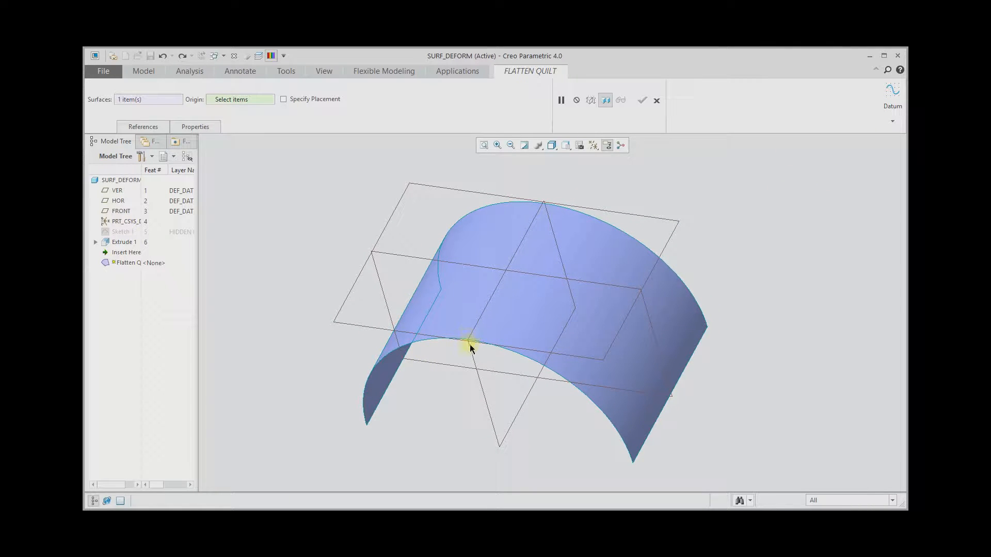
click(892, 124)
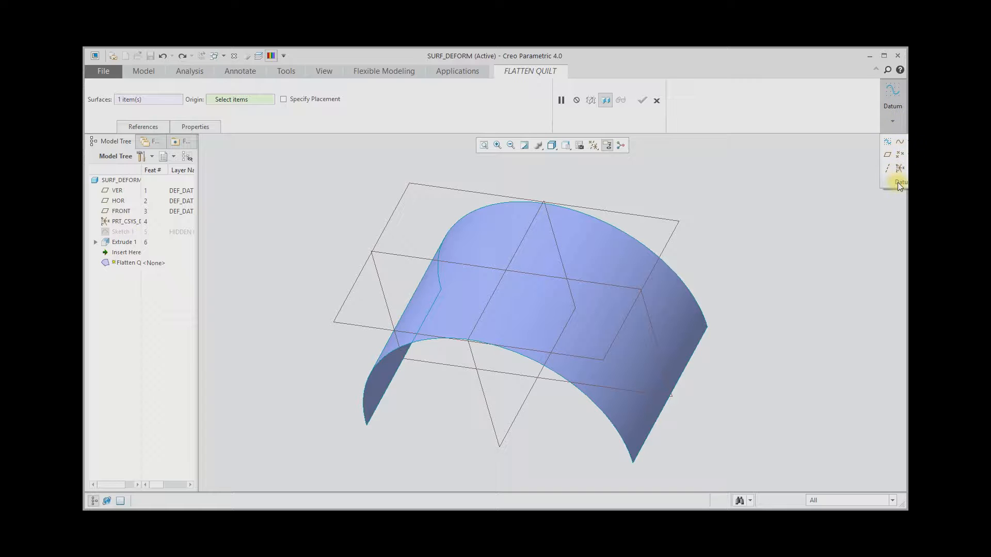
click(900, 156)
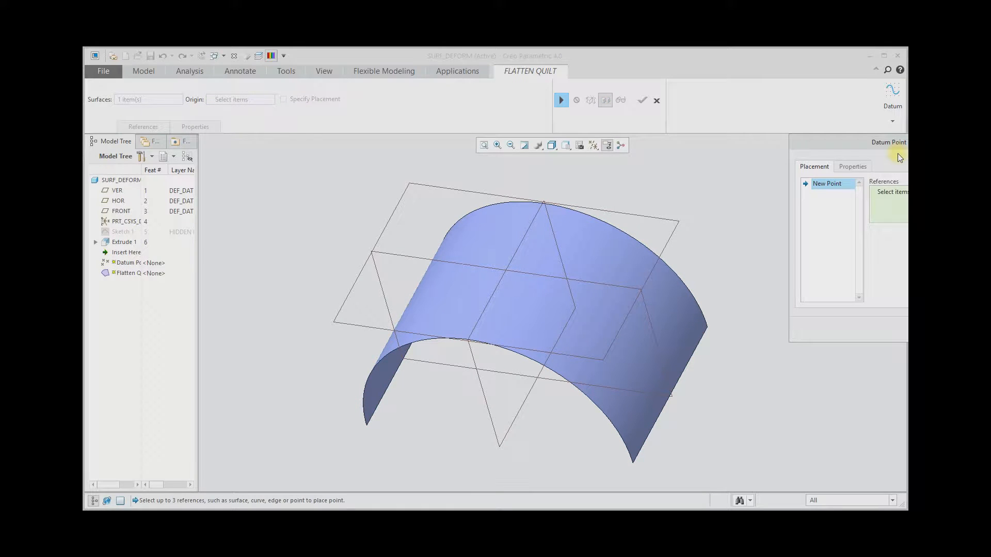
drag(860, 143, 748, 81)
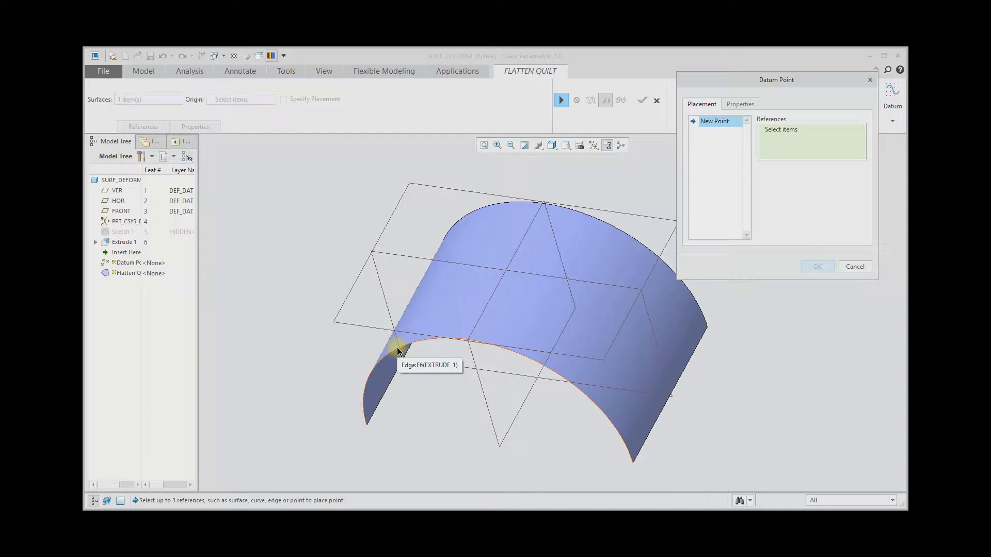
click(614, 427)
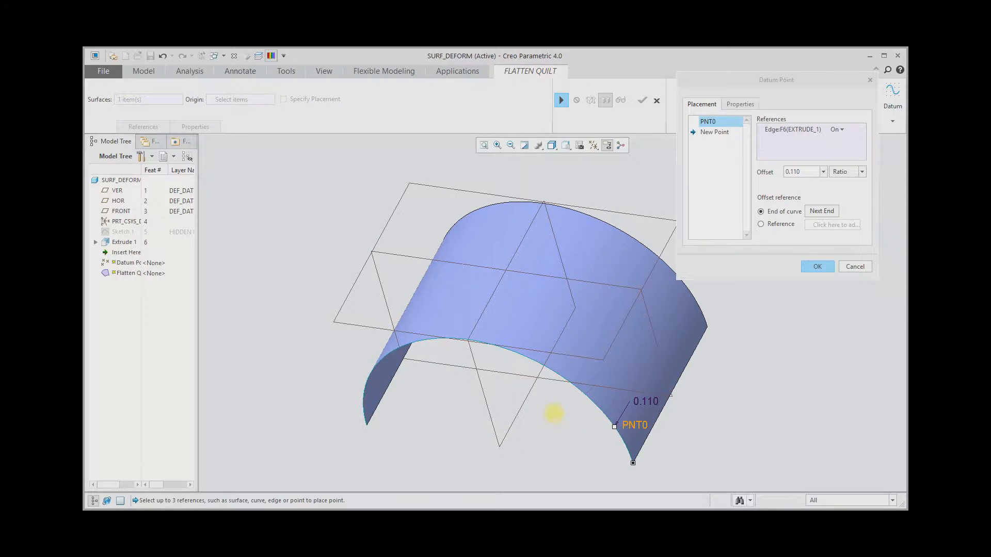
key(ctrl)
ctrl+click(491, 415)
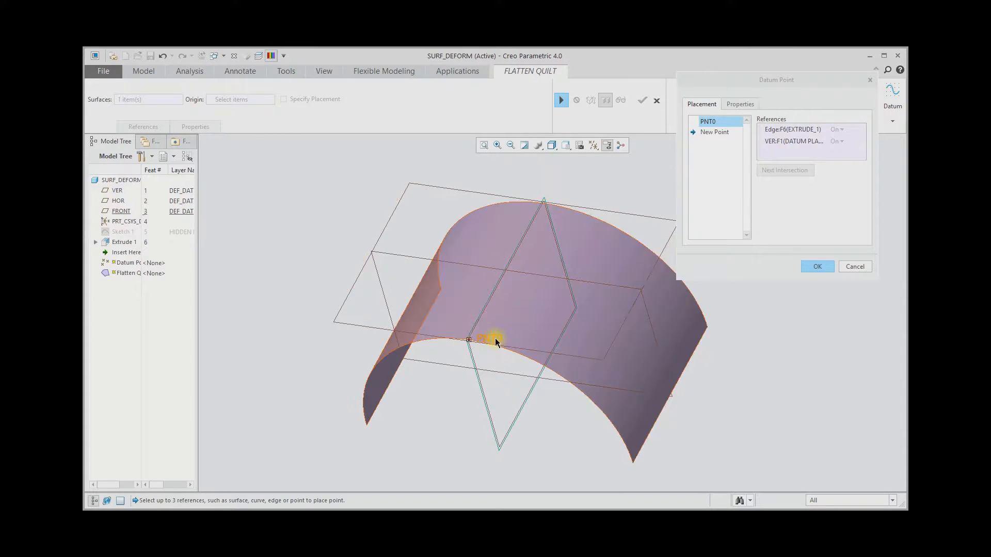
click(814, 268)
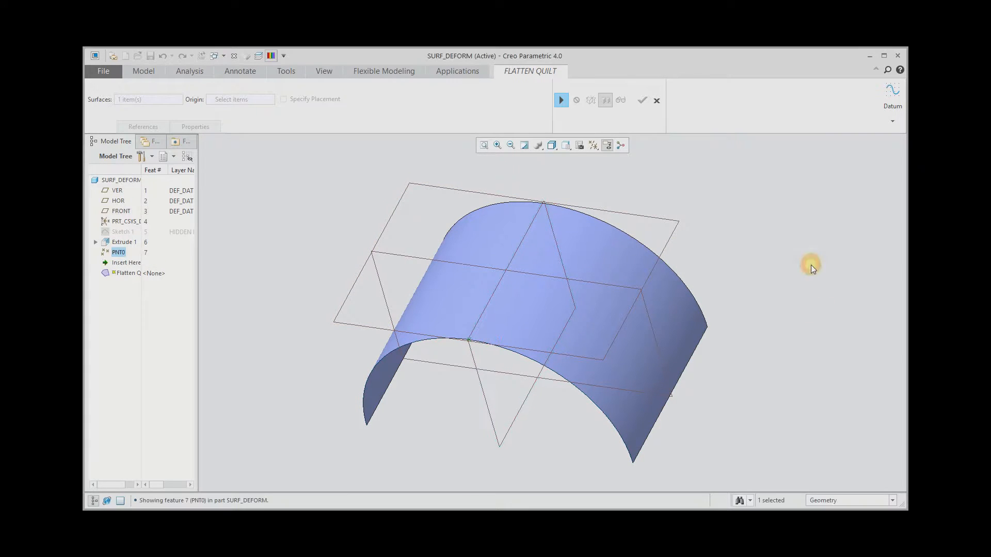
Resume the Flatten Quilt feature and complete it with the new datum point as the origin.
click(560, 100)
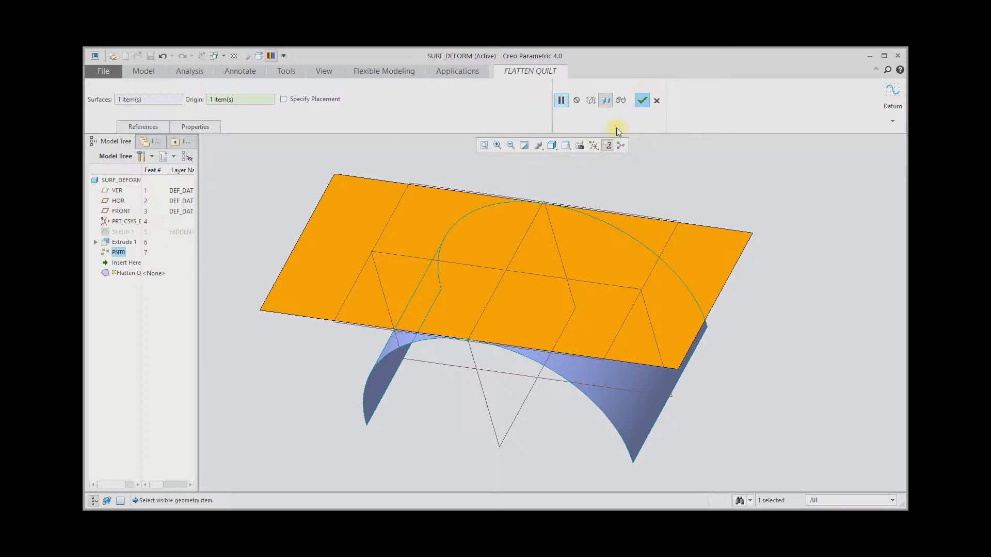
click(642, 101)
shift+middle_drag(259, 166, 289, 194)
click(707, 180)
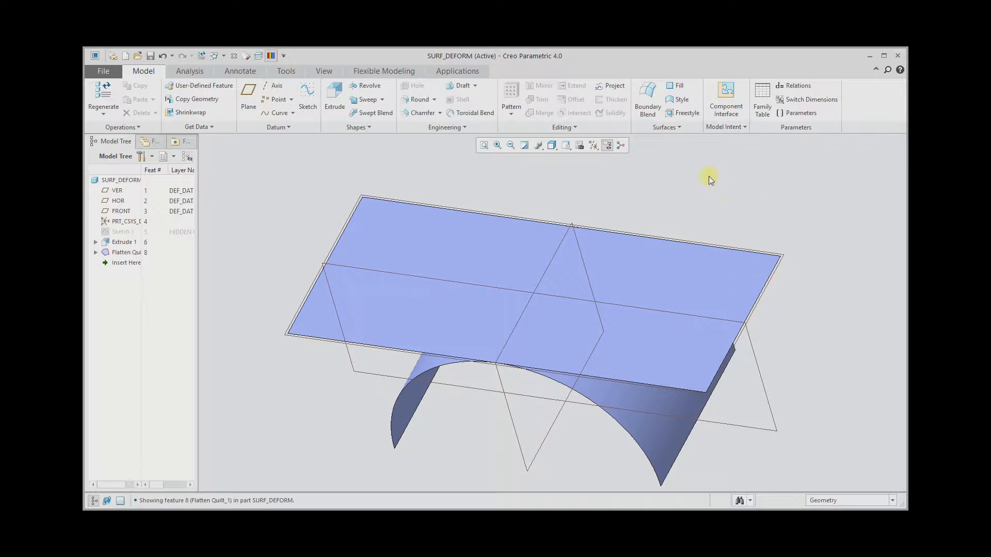
Start an Extrude on the flattened quilt and finish its section sketch by projecting the quilt's outline as a loop.
click(336, 84)
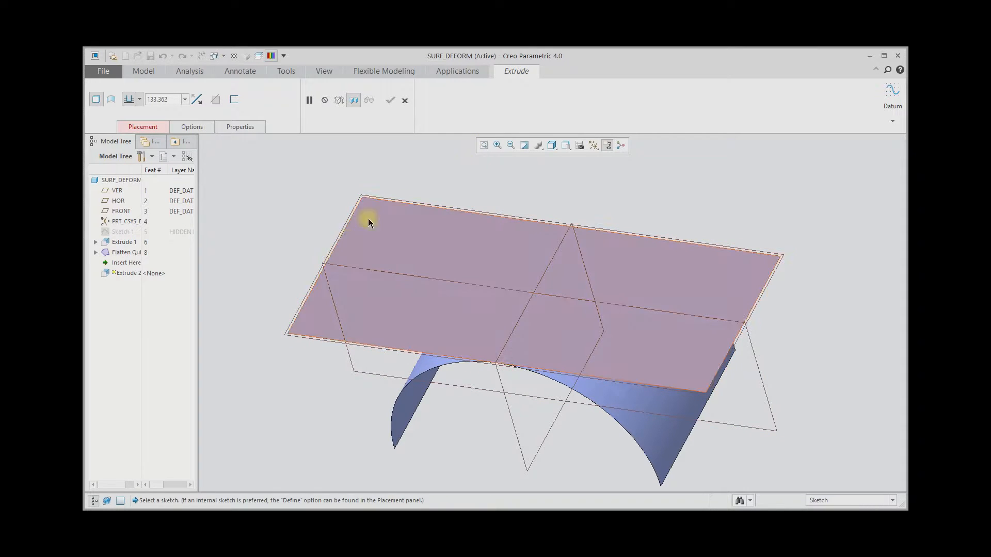
click(440, 237)
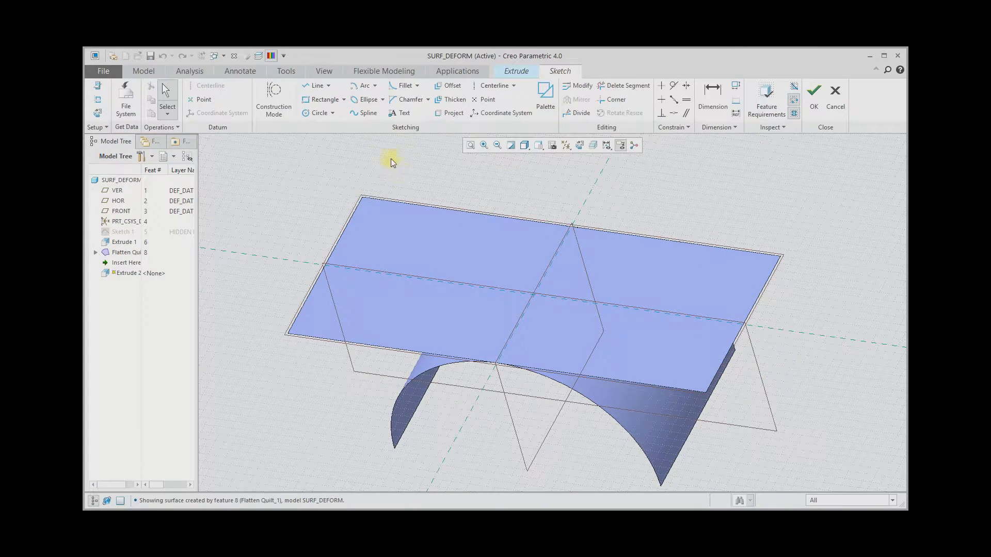
click(441, 114)
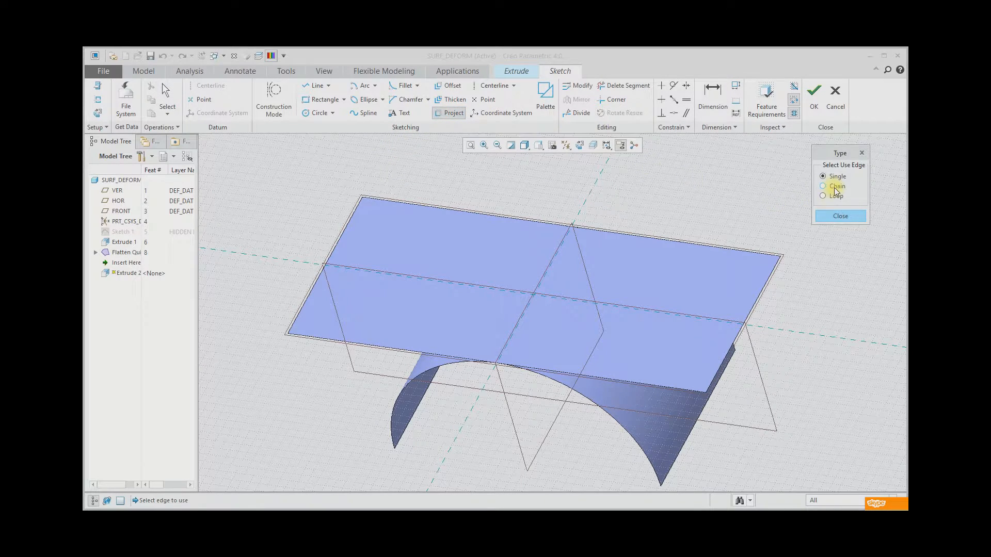
click(830, 196)
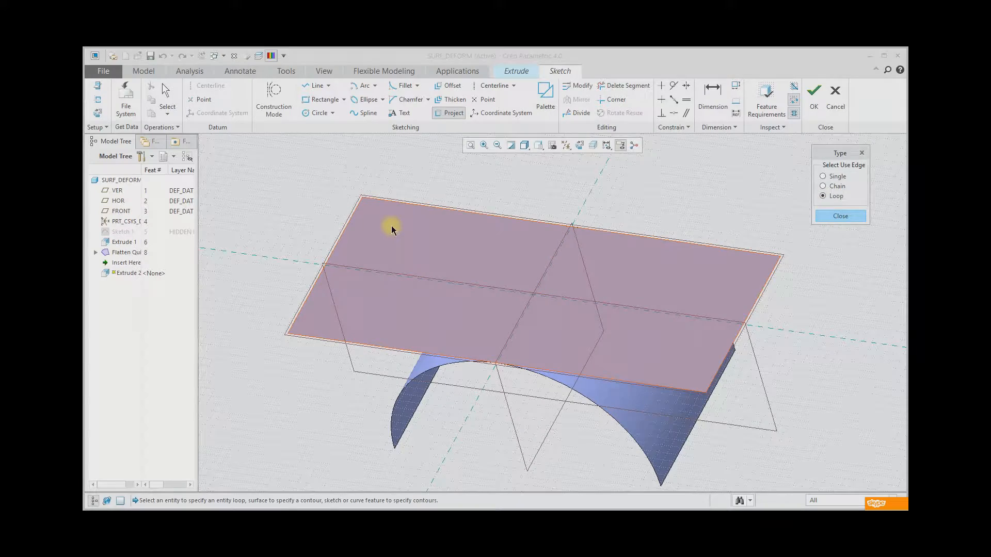
click(391, 228)
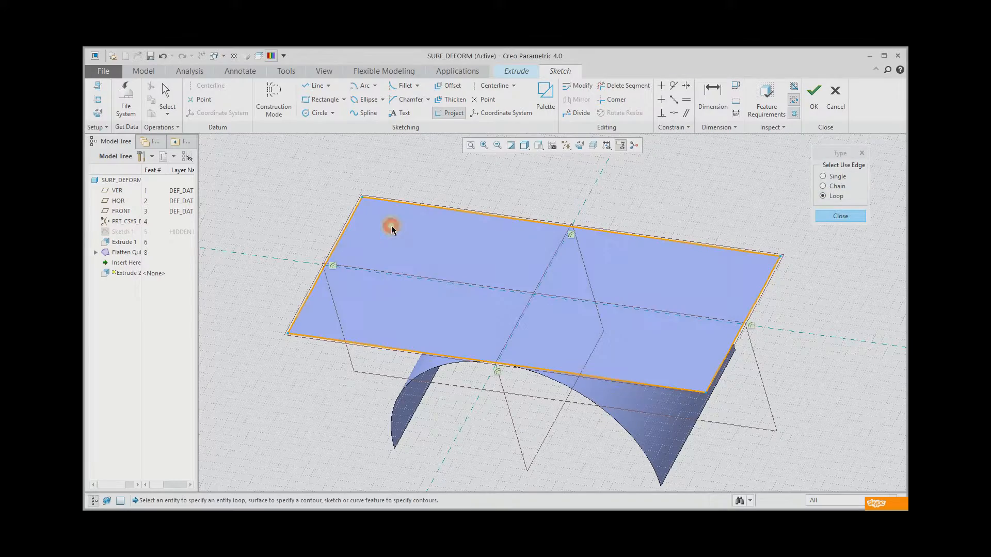
click(841, 215)
click(815, 98)
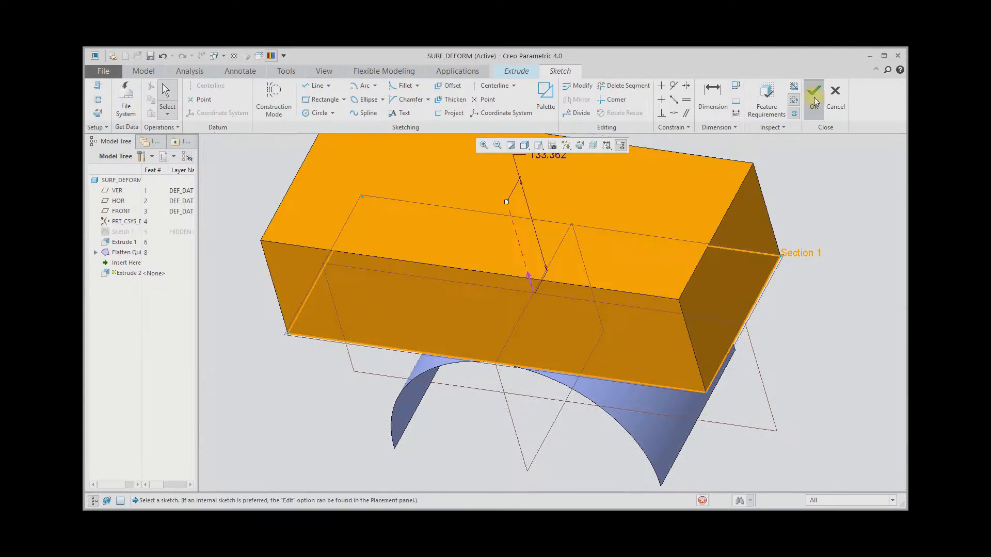
Set the rectangular extrusion's depth to 10 and complete the feature as a thin plate.
shift+middle_drag(536, 187, 523, 221)
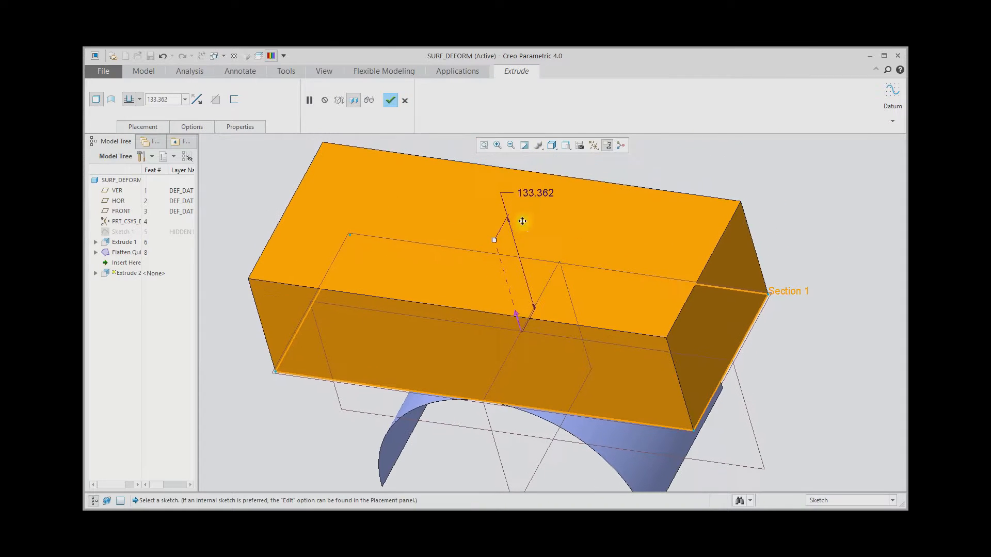
double_click(529, 191)
text(10)
key(Return)
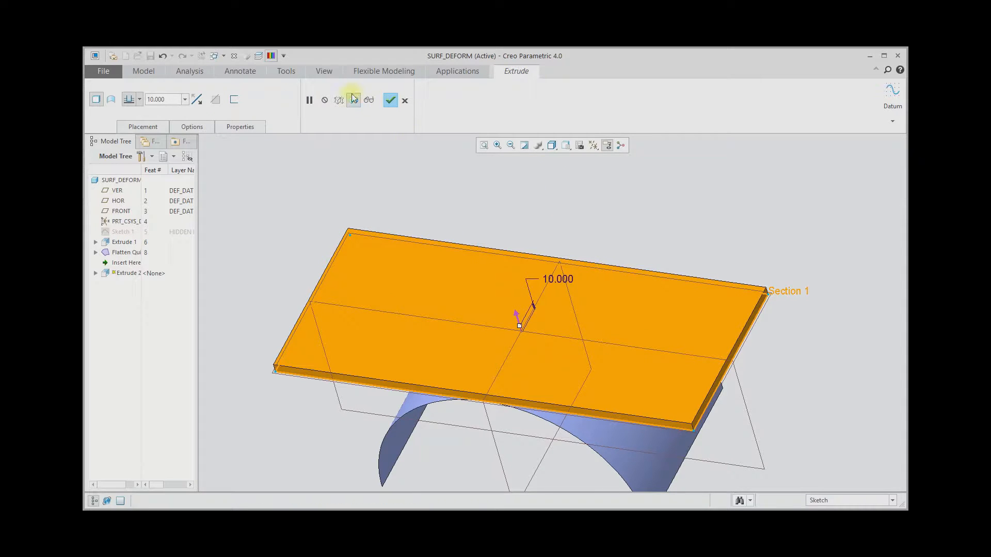
click(391, 101)
shift+middle_drag(592, 232, 638, 213)
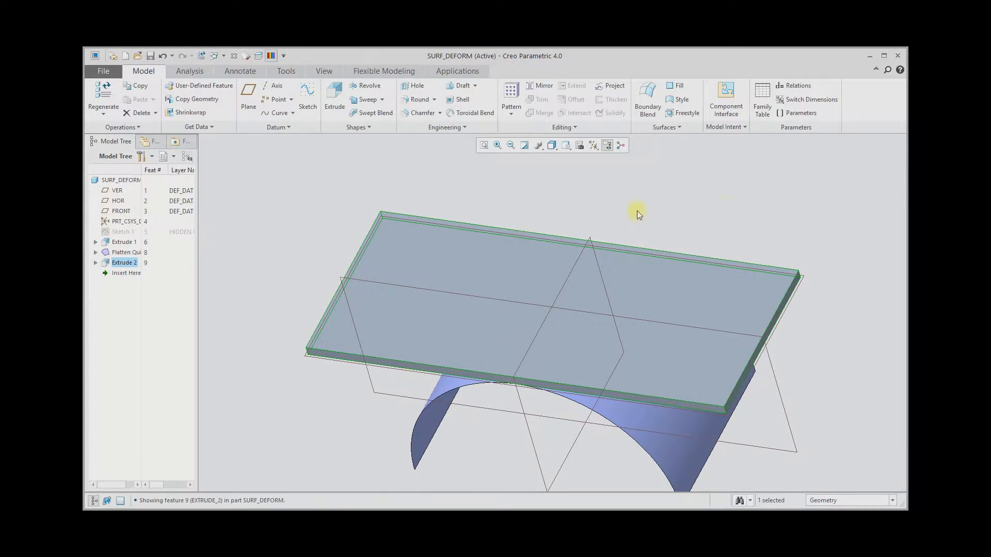
click(726, 206)
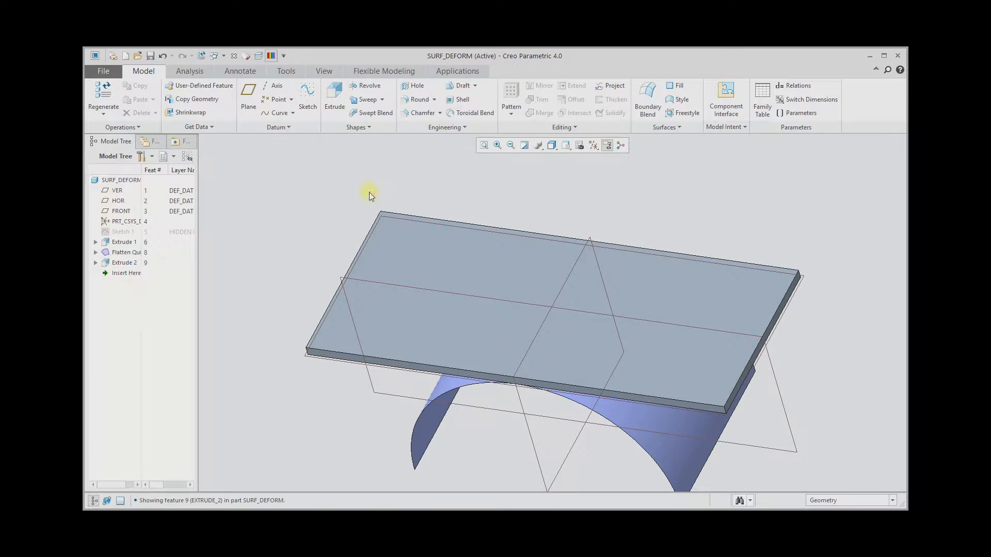
Start a new Extrude with its sketch on the plate's upper face, and orient the view parallel to the sketch plane.
click(334, 89)
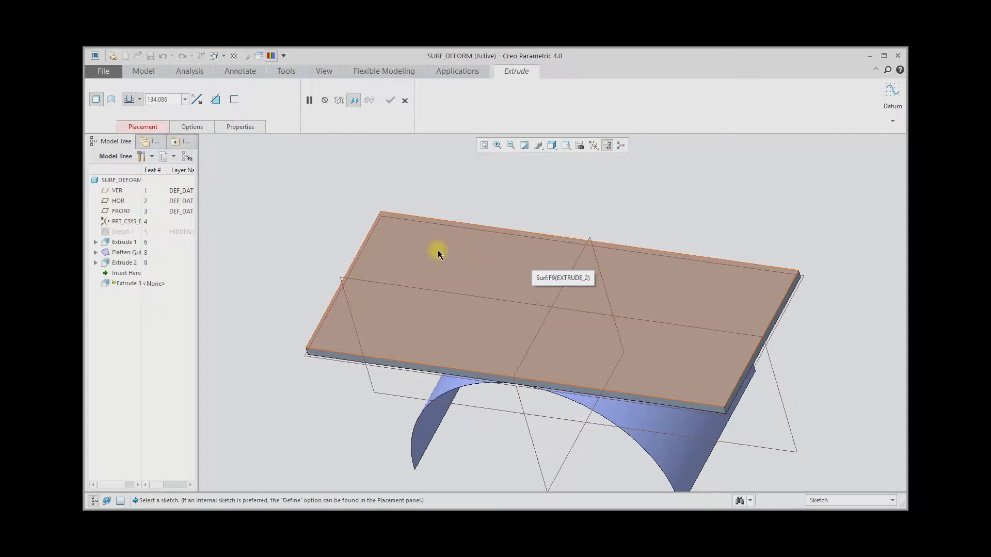
click(438, 251)
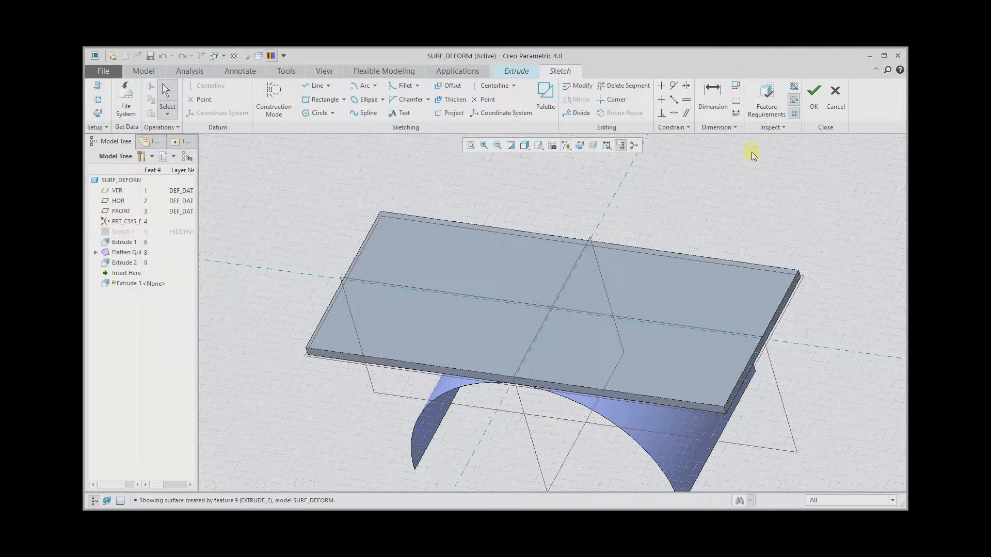
click(583, 149)
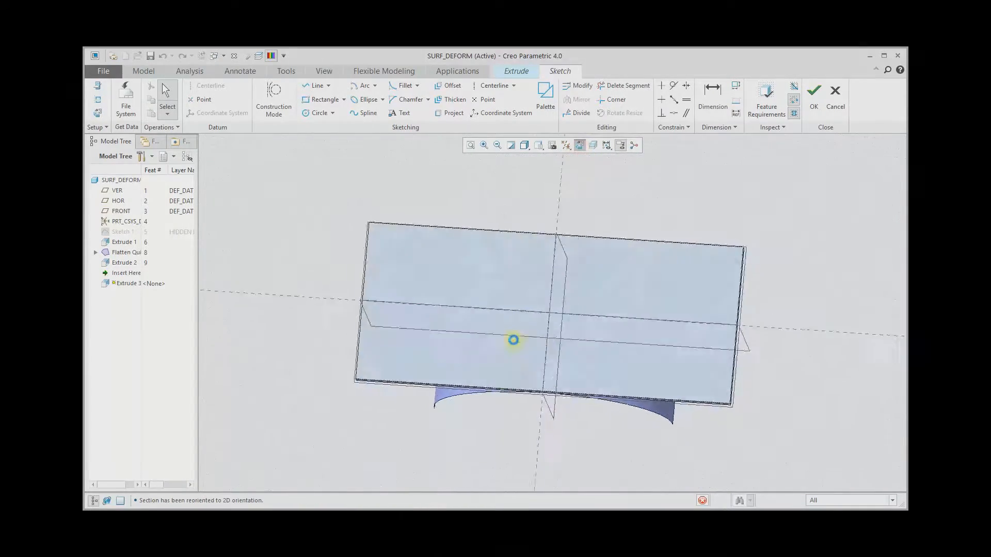
scroll(562, 320, down, 2)
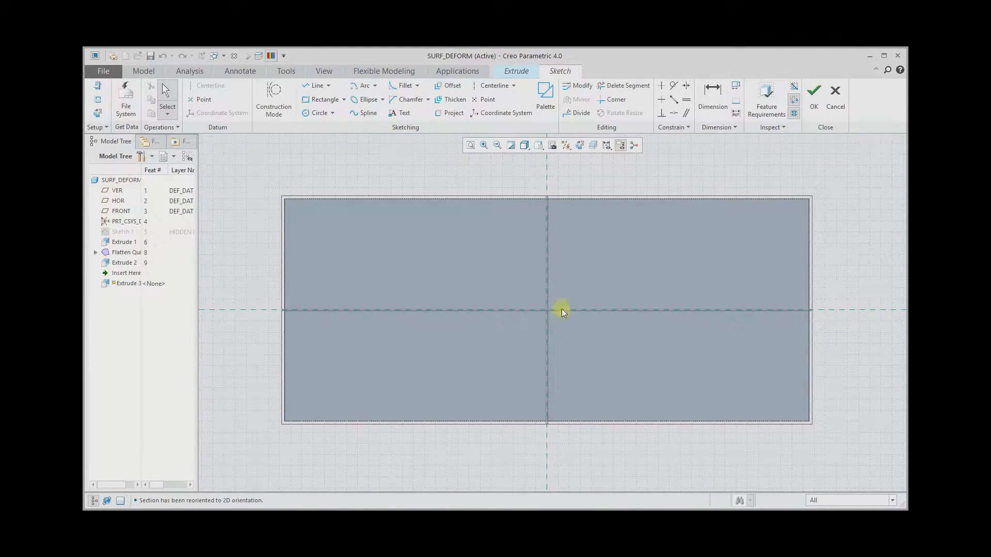
scroll(606, 339, up, 2)
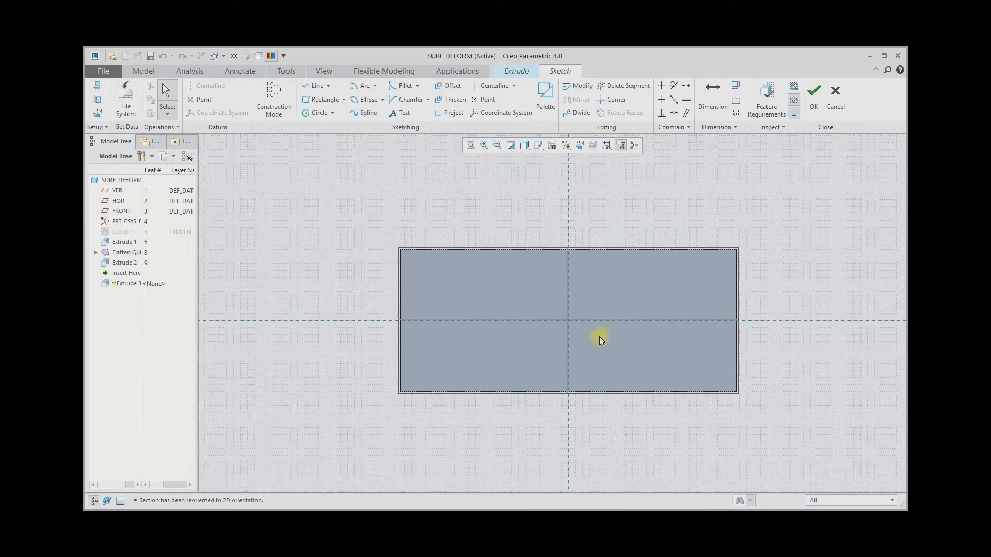
scroll(599, 337, down, 1)
middle_drag(602, 336, 668, 332)
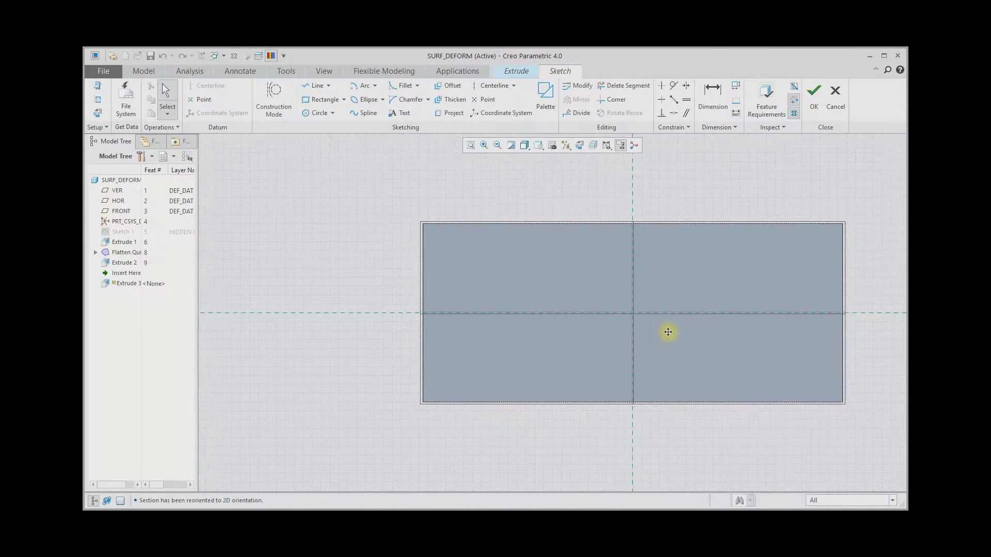
Start sketch text with a vertical height line from the plate's centre up to its upper edge.
click(401, 113)
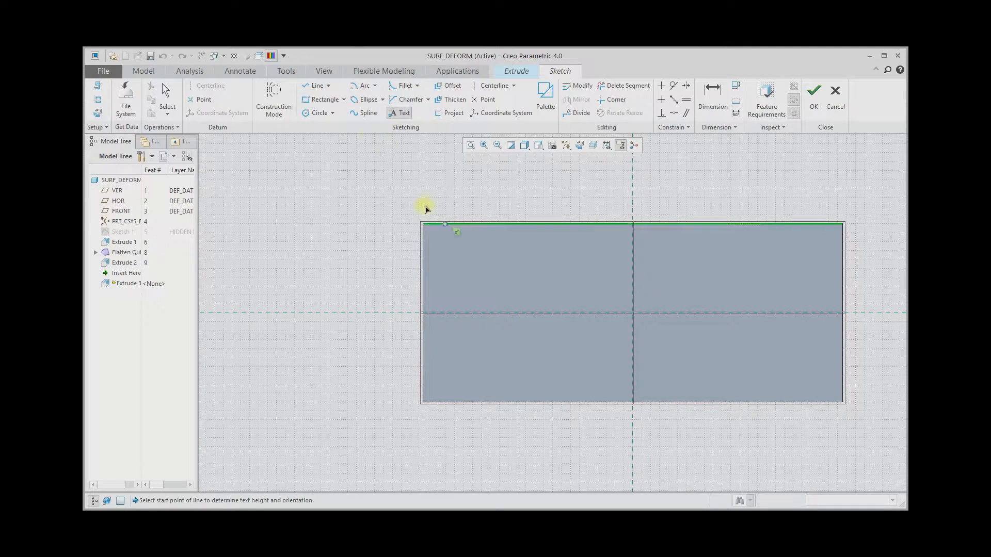
click(354, 154)
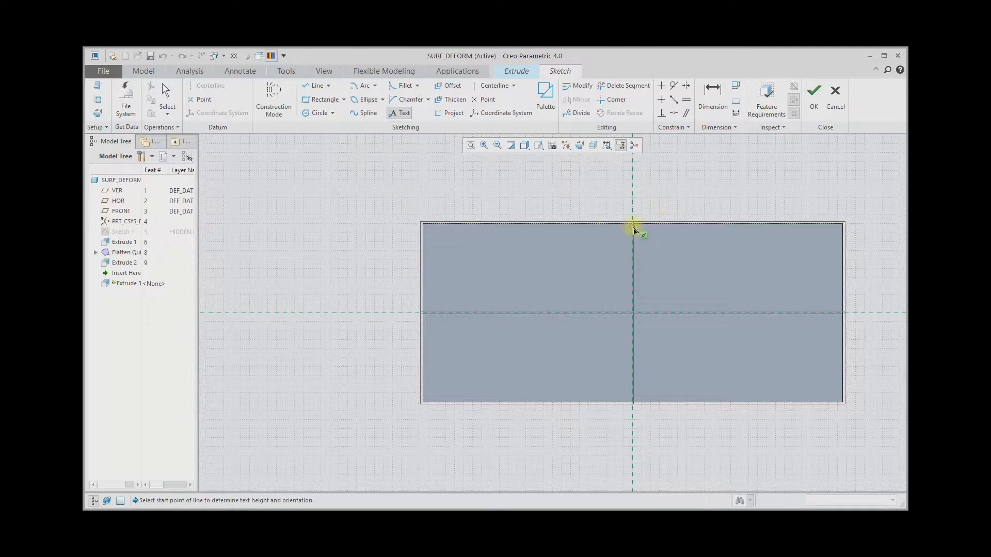
click(637, 315)
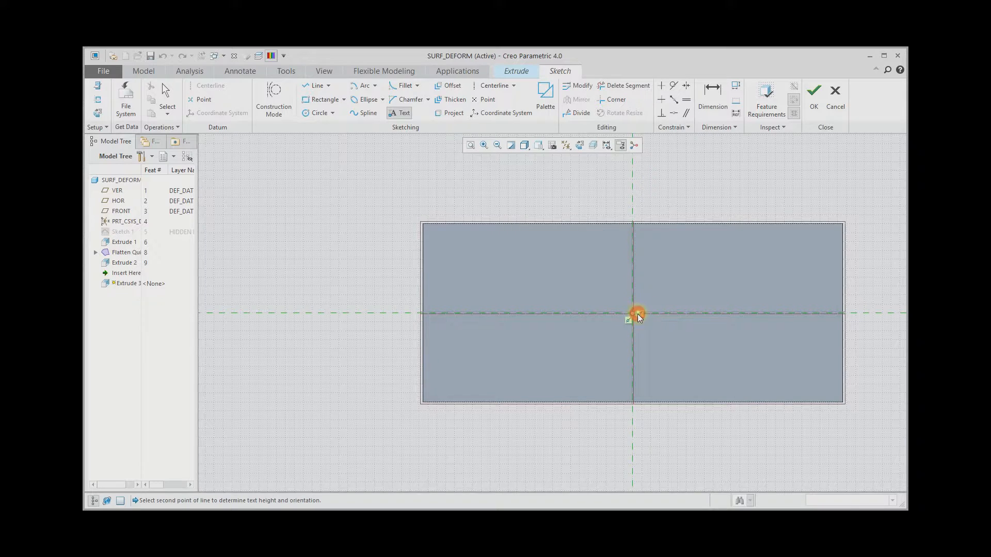
click(634, 226)
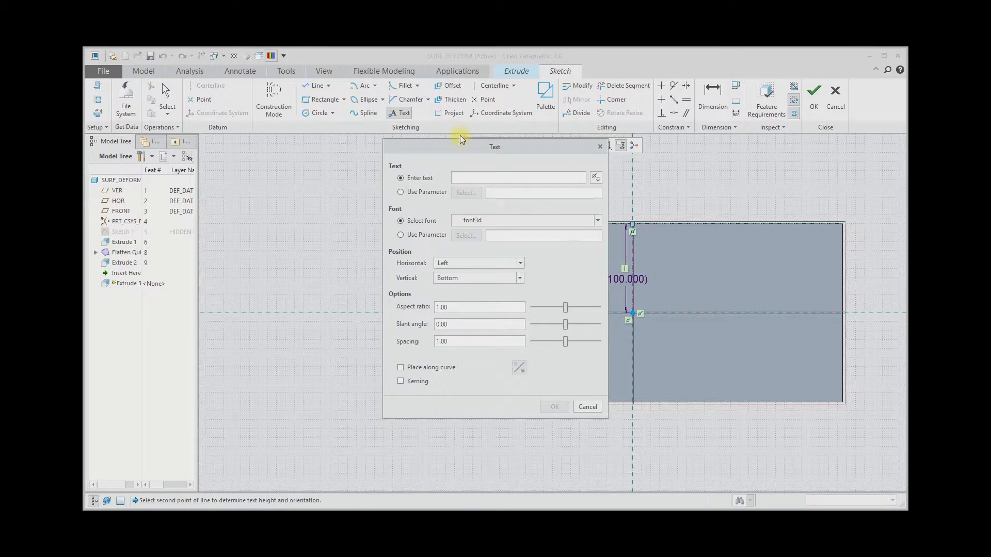
Enter the text CREO 4.0 and set its position to Center horizontally and Middle vertically.
mouse_move(461, 149)
mouse_down()
mouse_move(311, 191)
mouse_move(238, 157)
mouse_move(216, 161)
mouse_up()
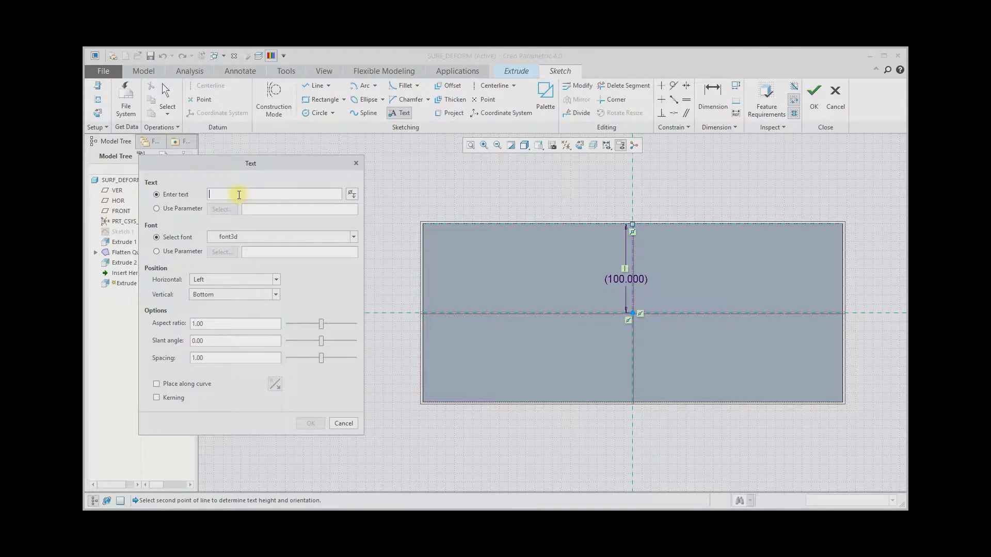
text(CREO)
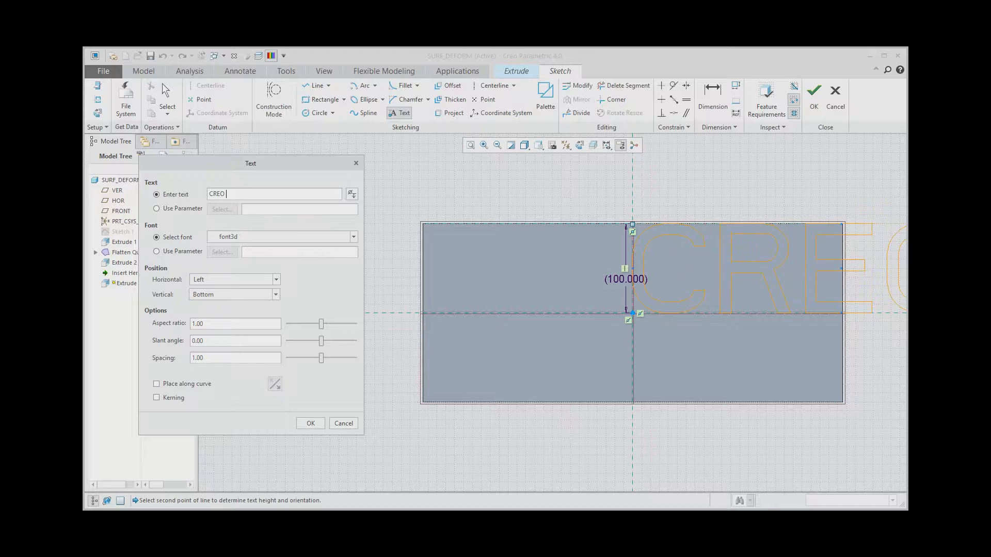
text( 4.0)
click(213, 279)
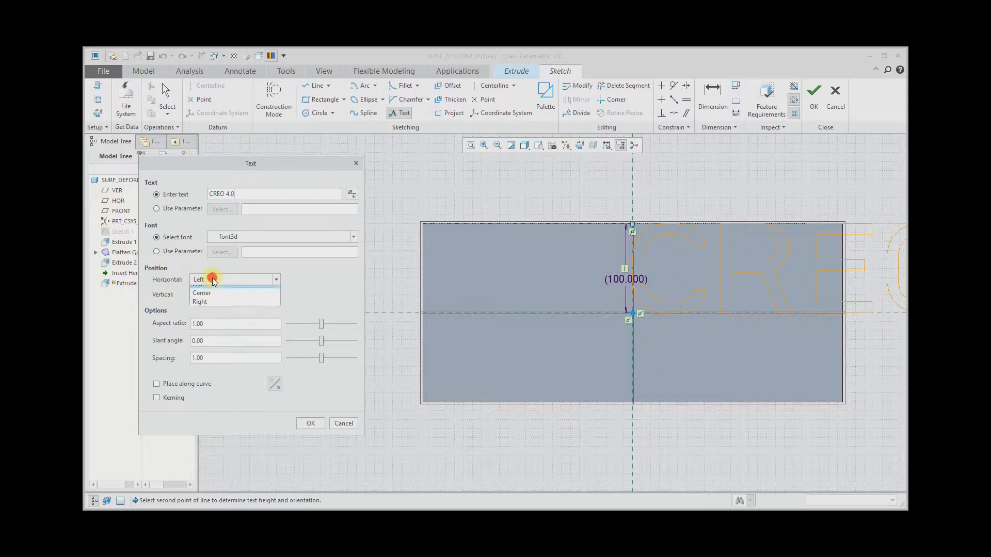
click(209, 299)
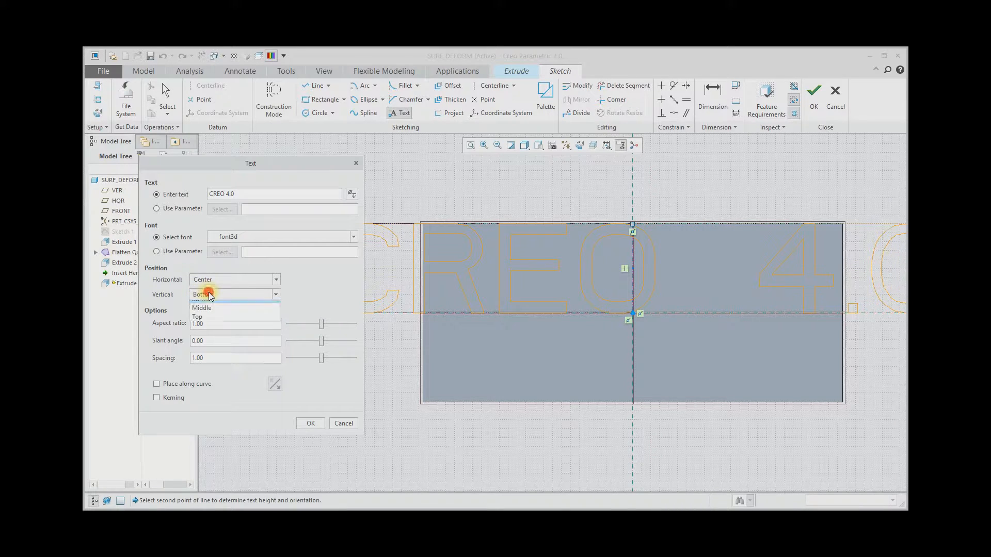
click(197, 294)
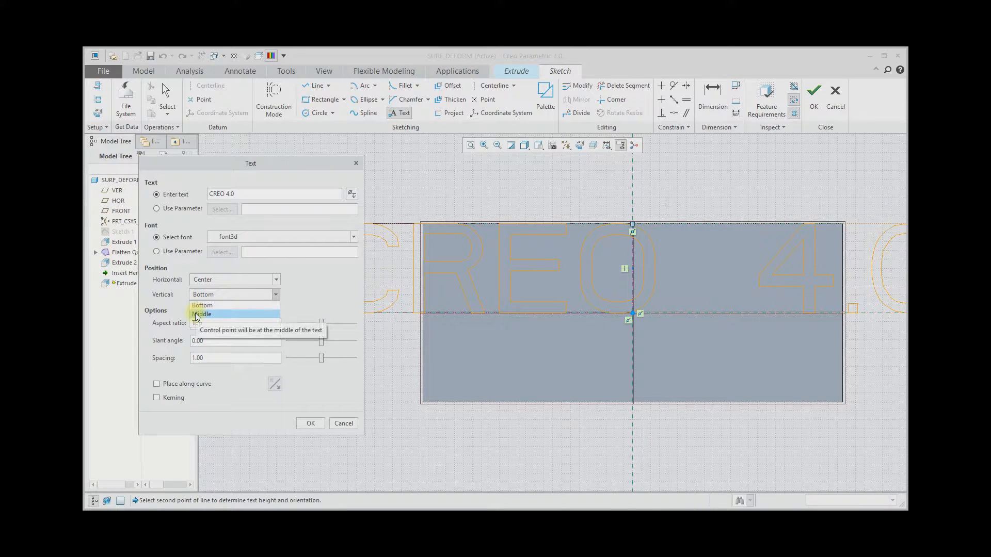
click(197, 315)
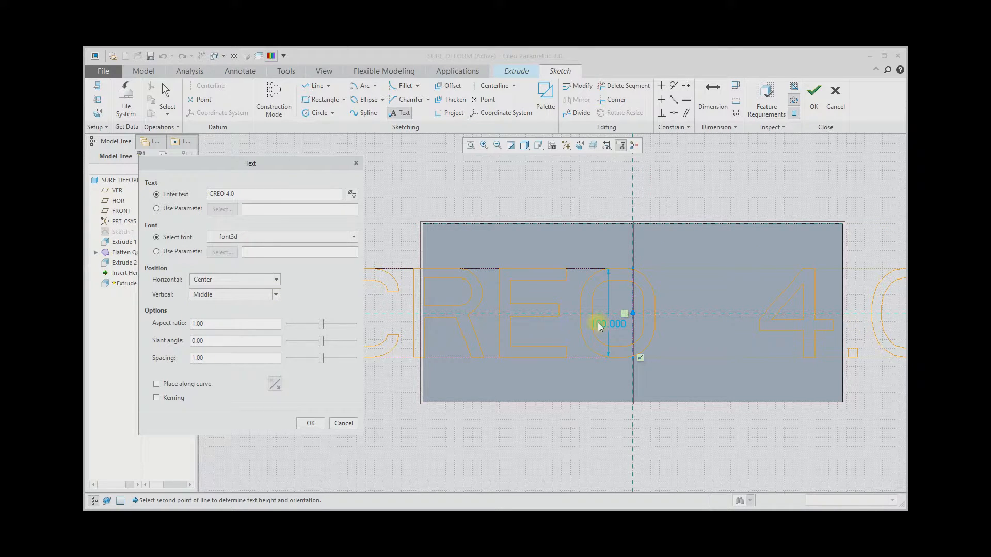
Try the CG Times and Blueprint MT fonts on the lettering, and return it to font3d.
click(353, 237)
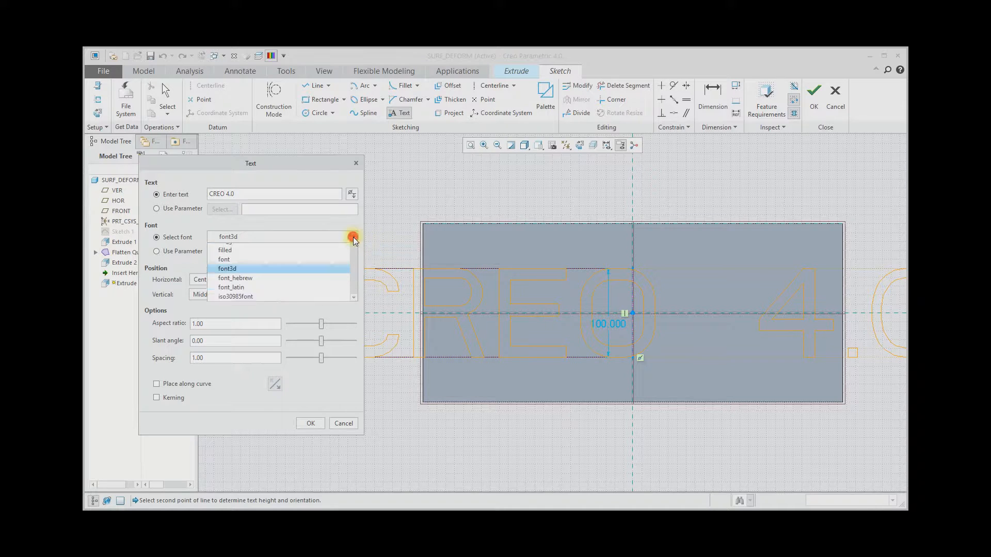
click(251, 304)
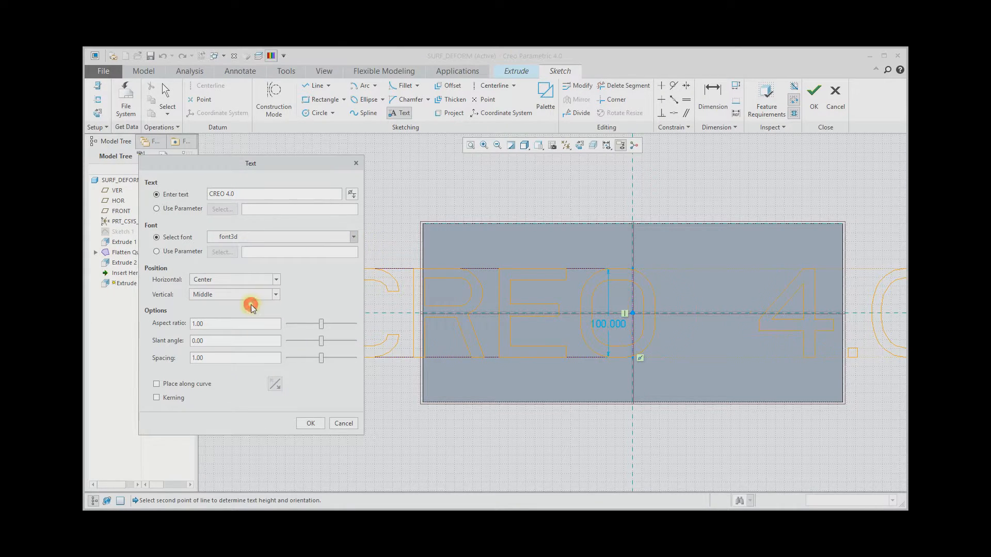
click(353, 237)
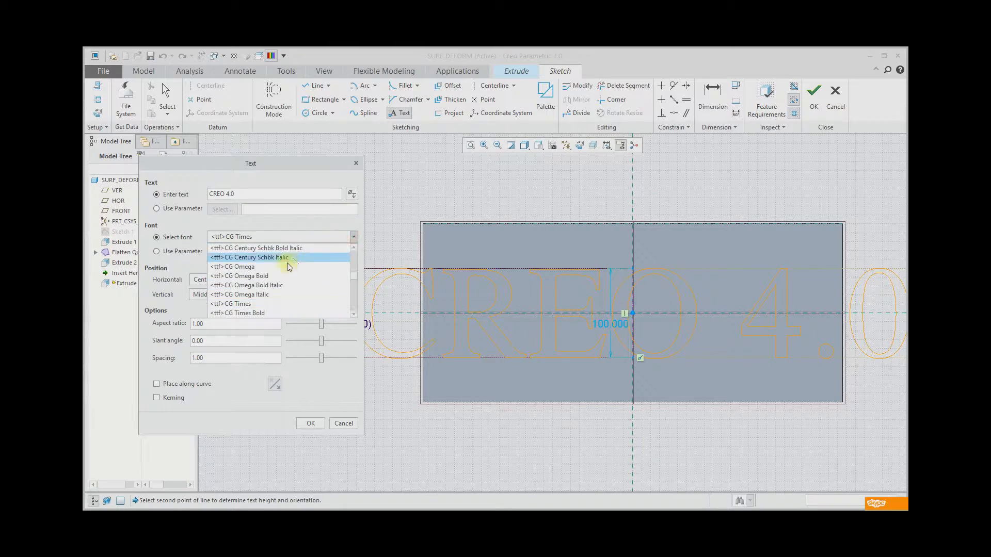
scroll(287, 262, up, 5)
scroll(277, 275, down, 3)
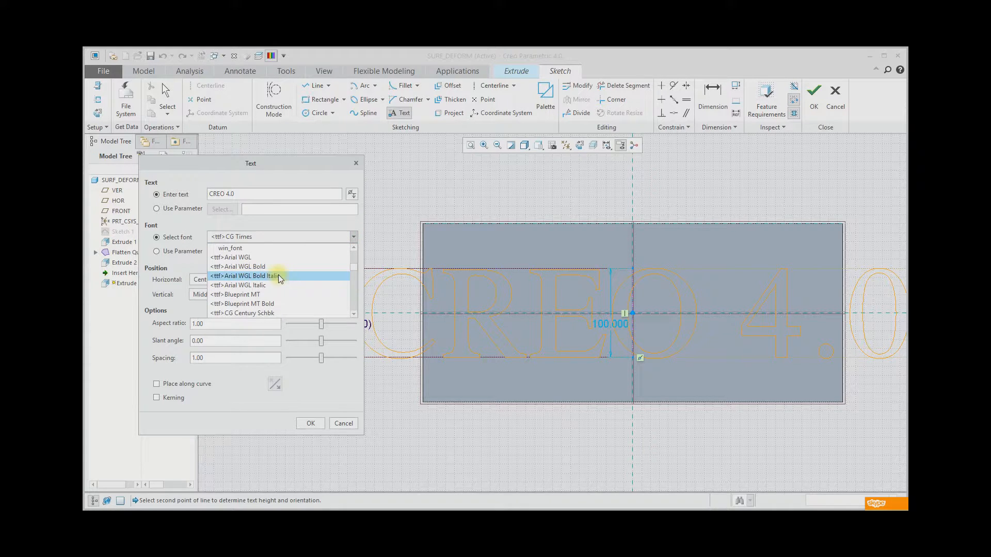
click(268, 296)
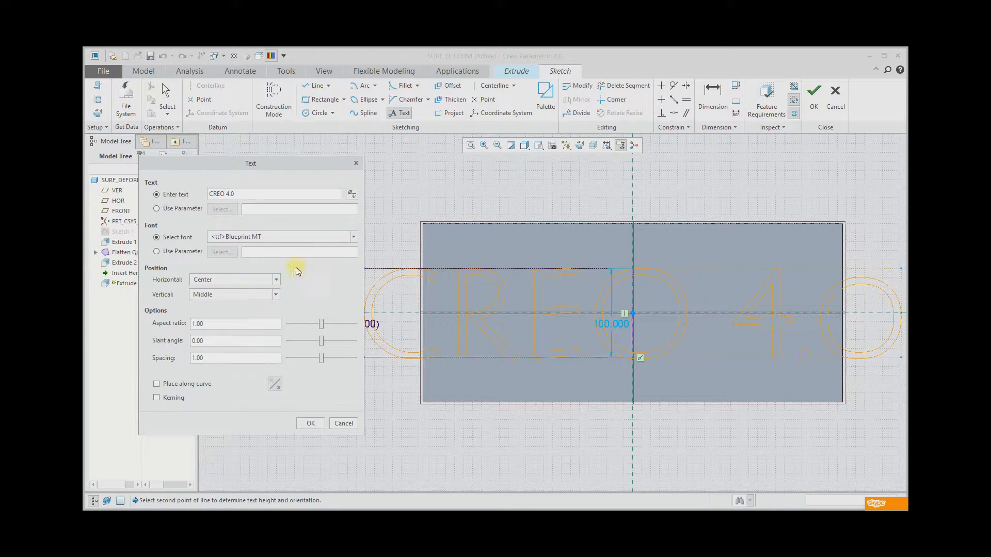
click(354, 237)
scroll(329, 283, up, 3)
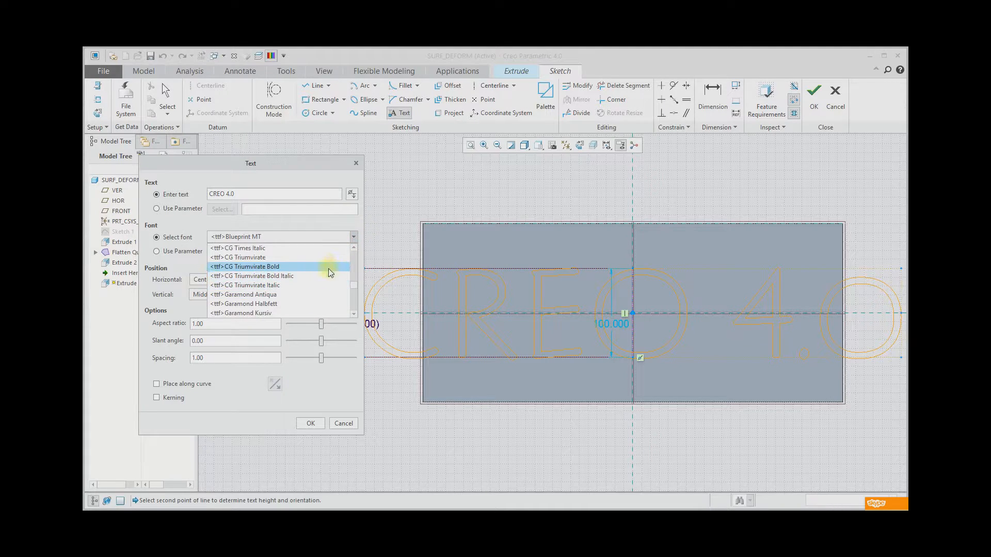
scroll(327, 264, up, 3)
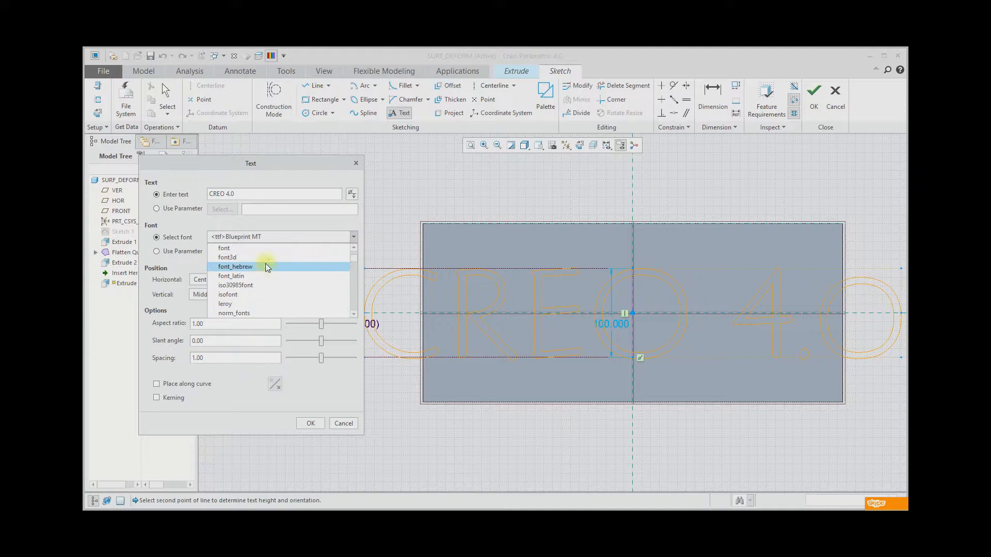
click(221, 257)
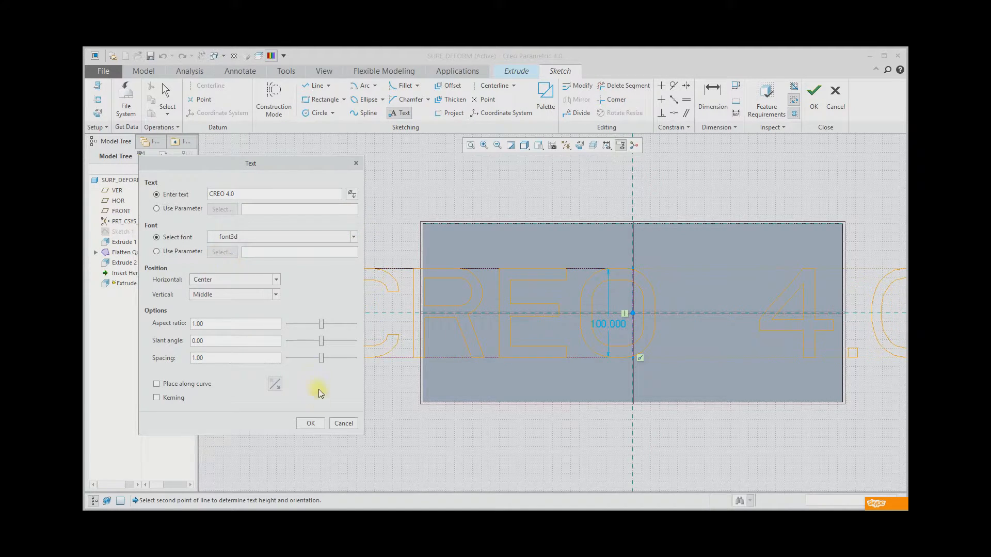
Set the lettering's aspect ratio to 0.6 and accept the text.
click(322, 326)
drag(322, 326, 314, 323)
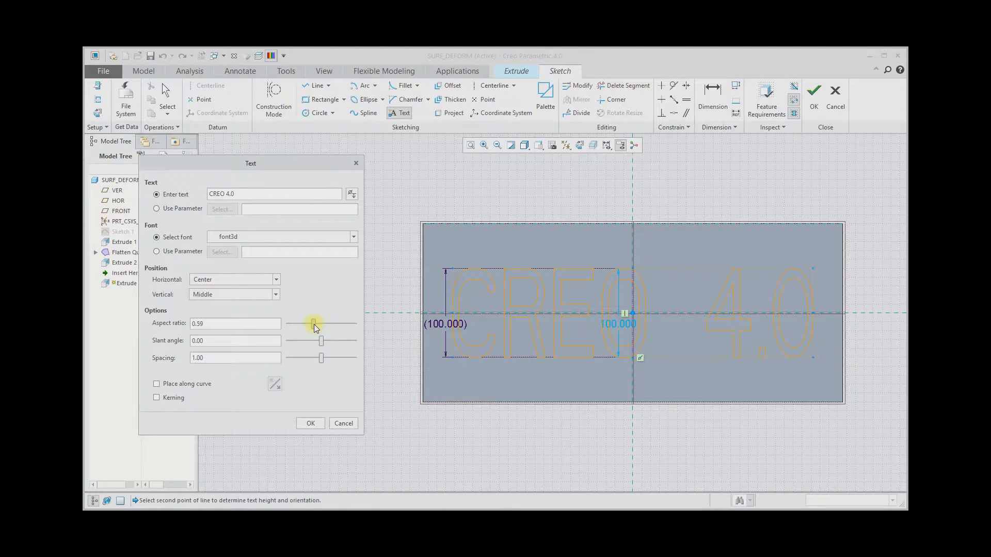
double_click(215, 325)
text(.6)
key(Return)
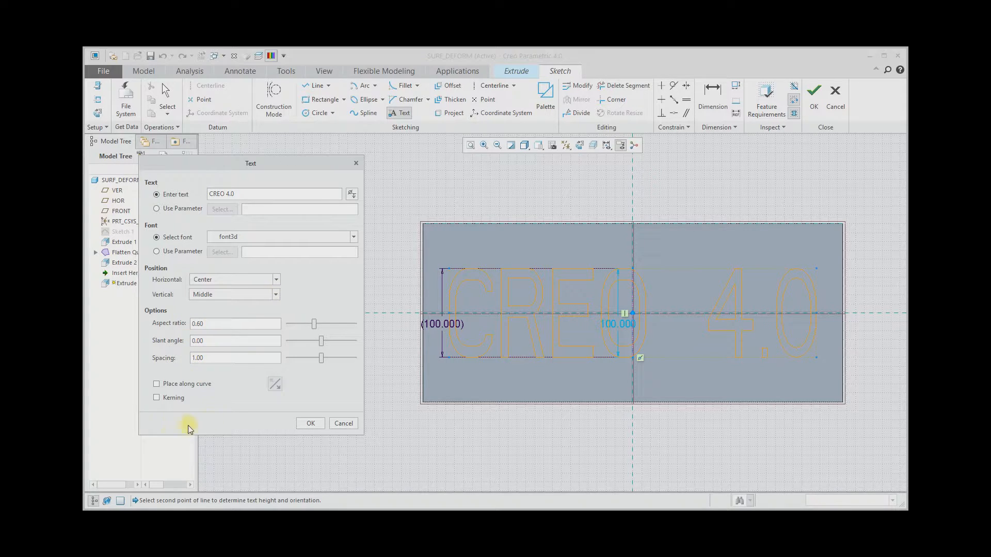
click(306, 424)
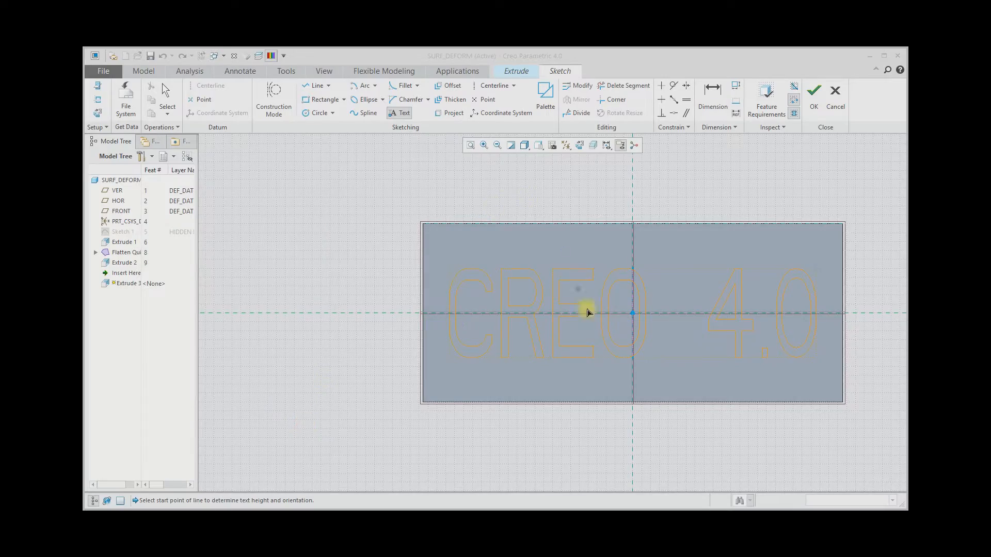
Finish the lettering sketch and extrude it as a cut with a depth of 5, with its direction flipped into the plate.
mouse_move(504, 298)
middle_down()
mouse_move(511, 264)
mouse_move(482, 258)
middle_up()
shift+middle_drag(483, 292, 408, 249)
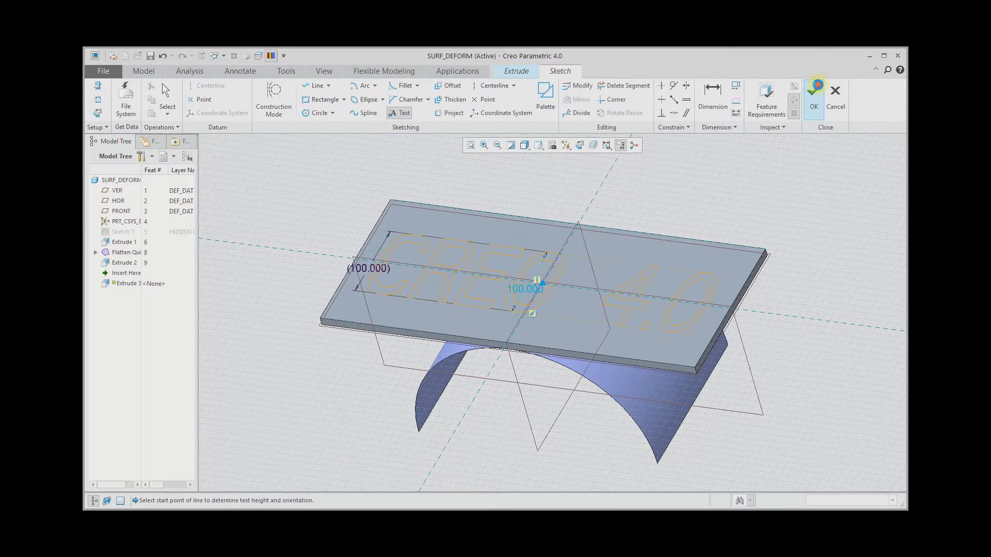
click(820, 91)
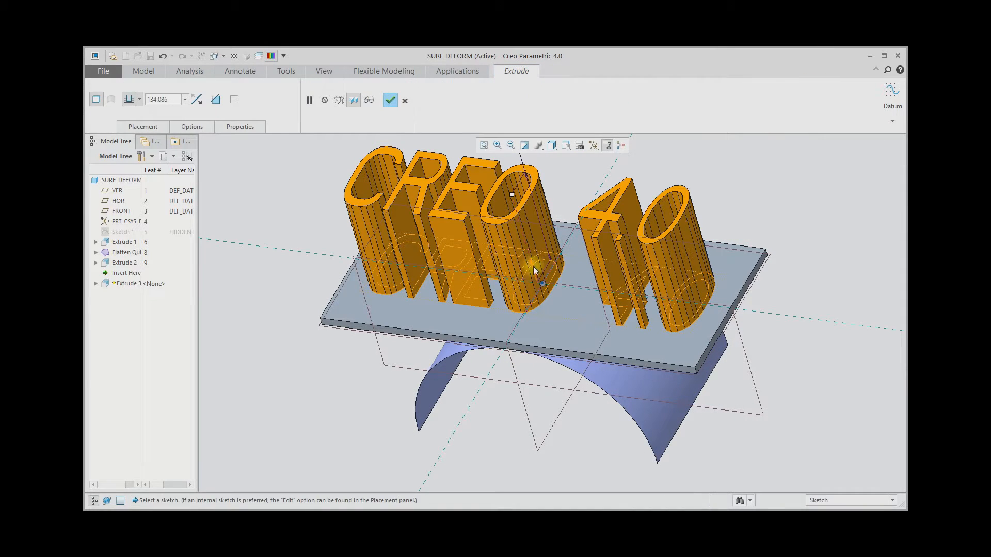
click(532, 266)
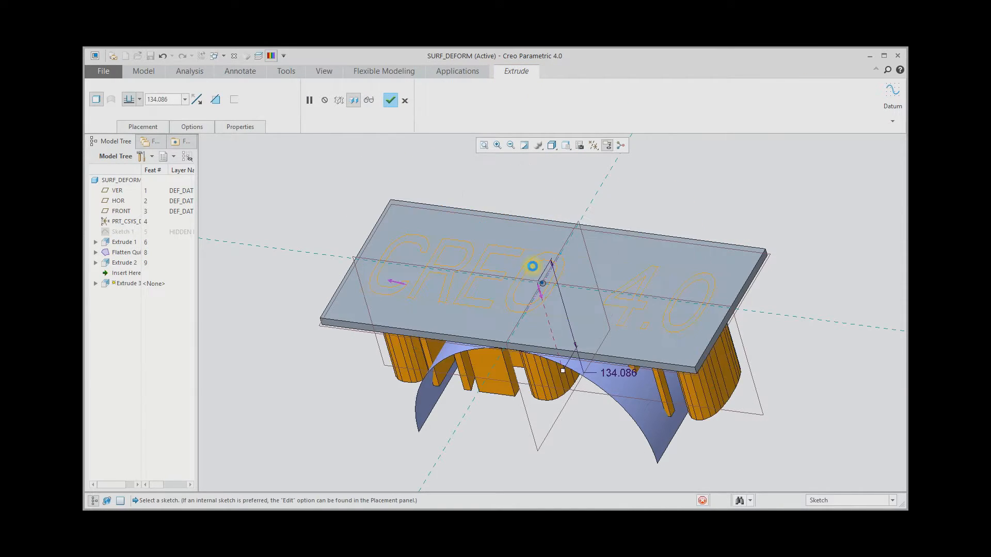
double_click(621, 372)
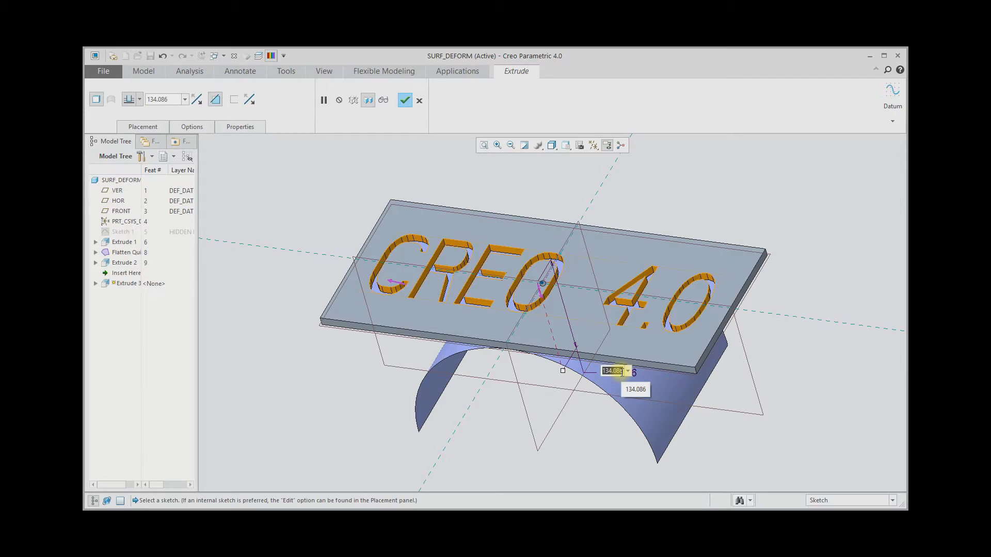
text(5)
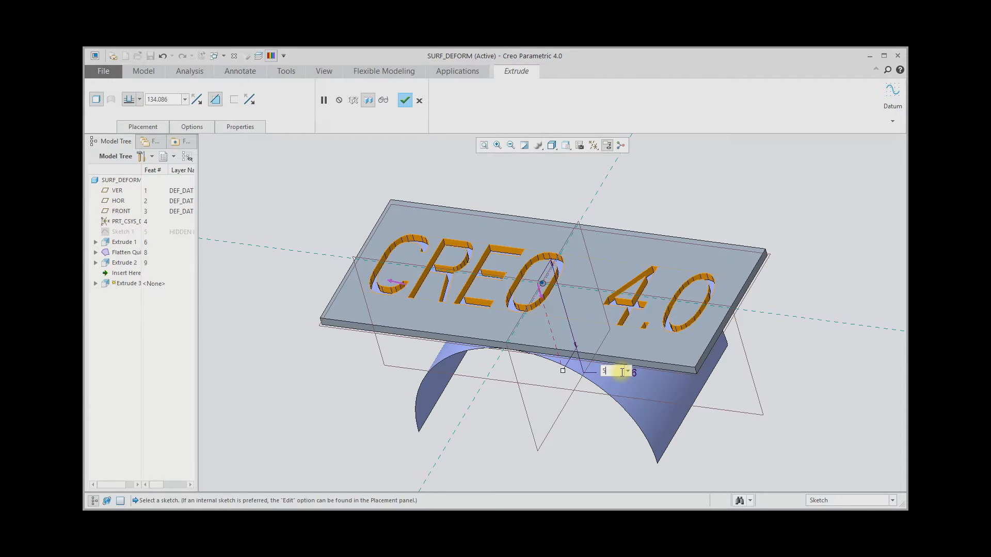
key(Return)
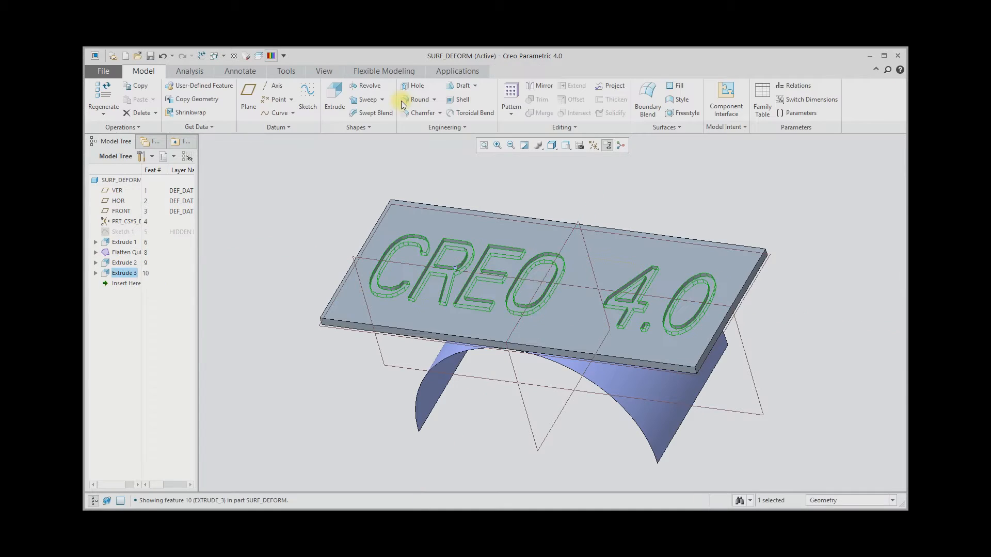
click(572, 181)
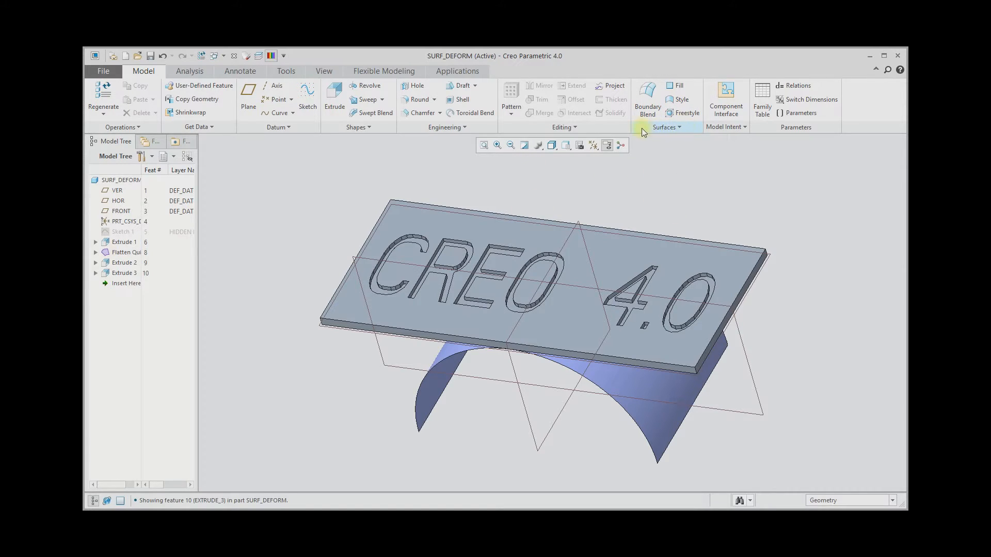
Apply a Flatten-Quilt Deformation that references the Flatten Quilt feature and bends the solid geometry of the lettered plate onto the curved surface.
click(679, 127)
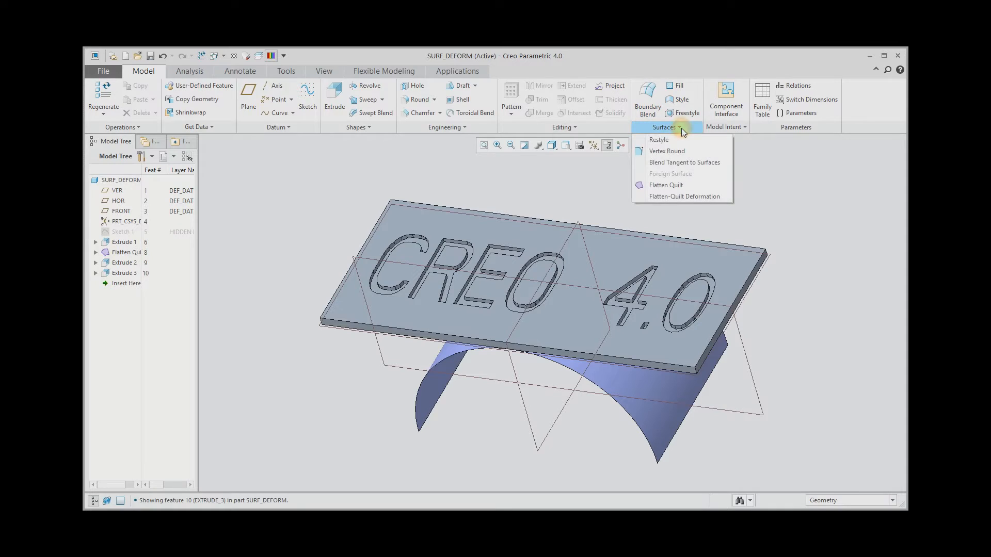
click(720, 196)
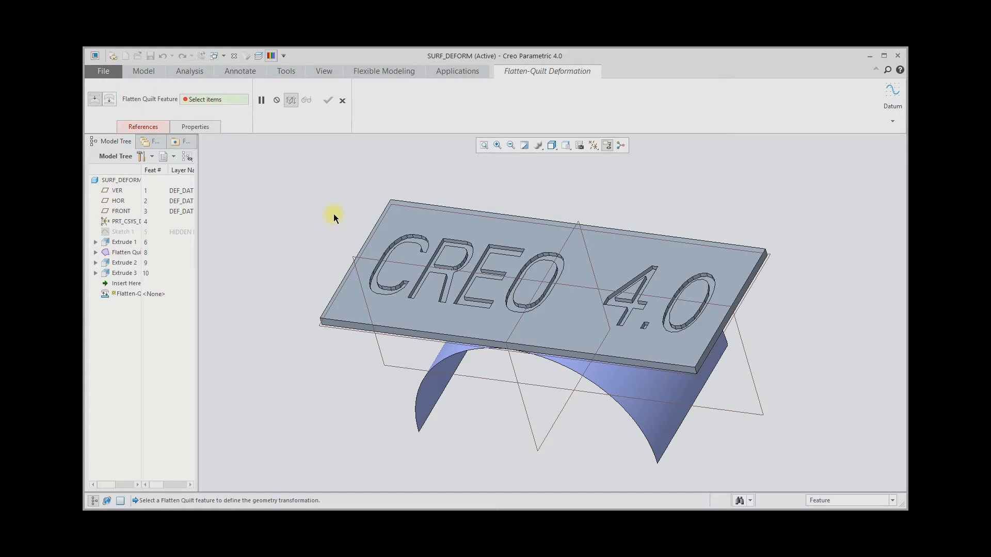
middle_drag(334, 214, 339, 328)
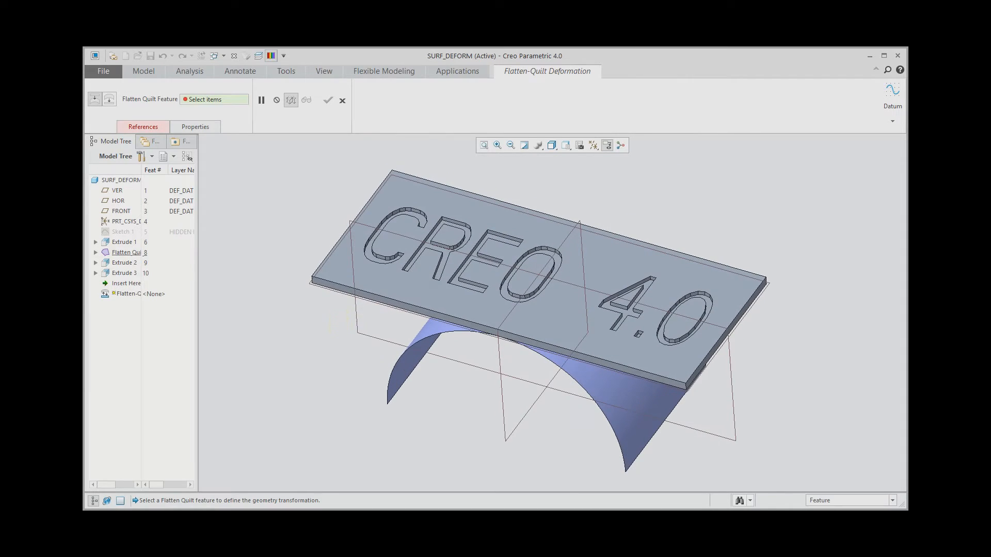
click(338, 269)
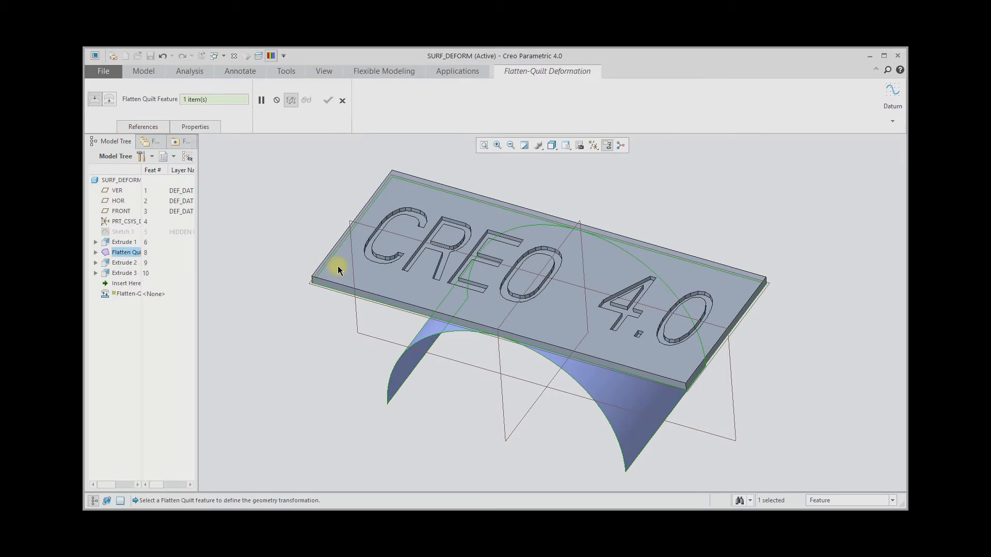
right_click(252, 221)
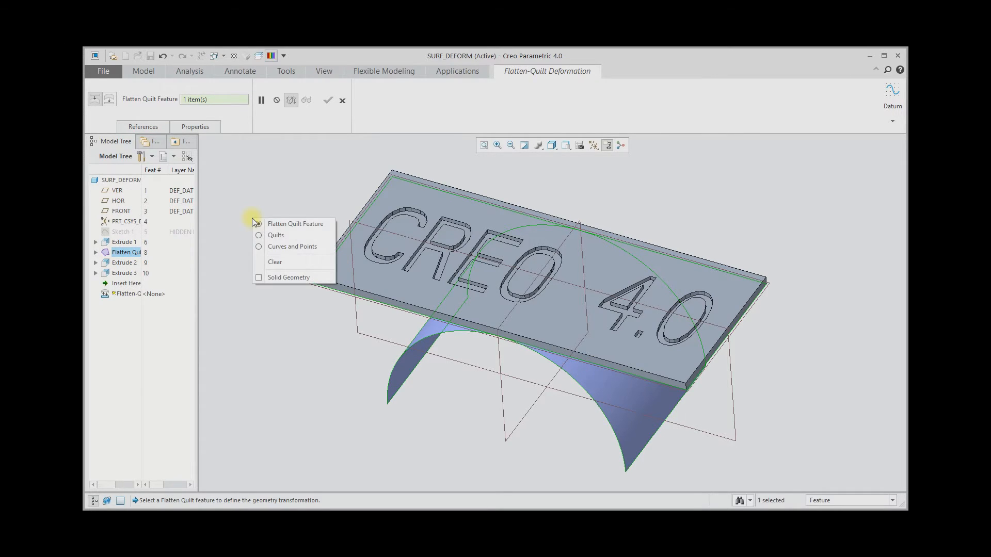
click(268, 277)
middle_drag(444, 245, 533, 265)
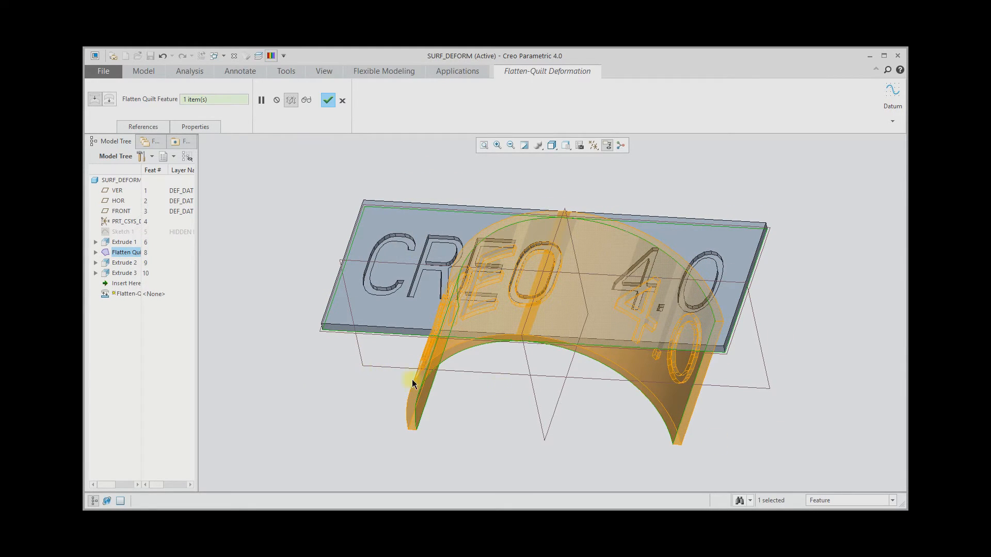
click(328, 100)
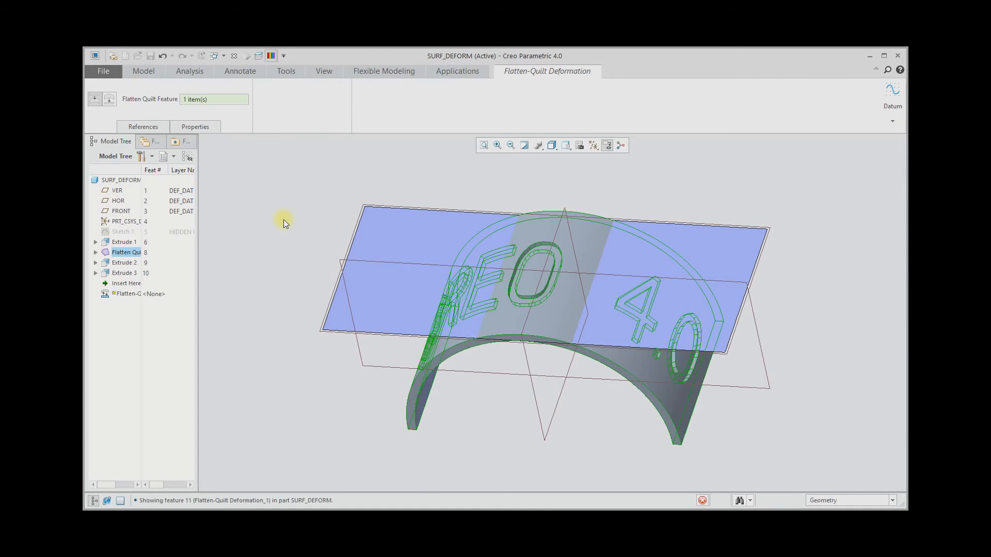
click(249, 209)
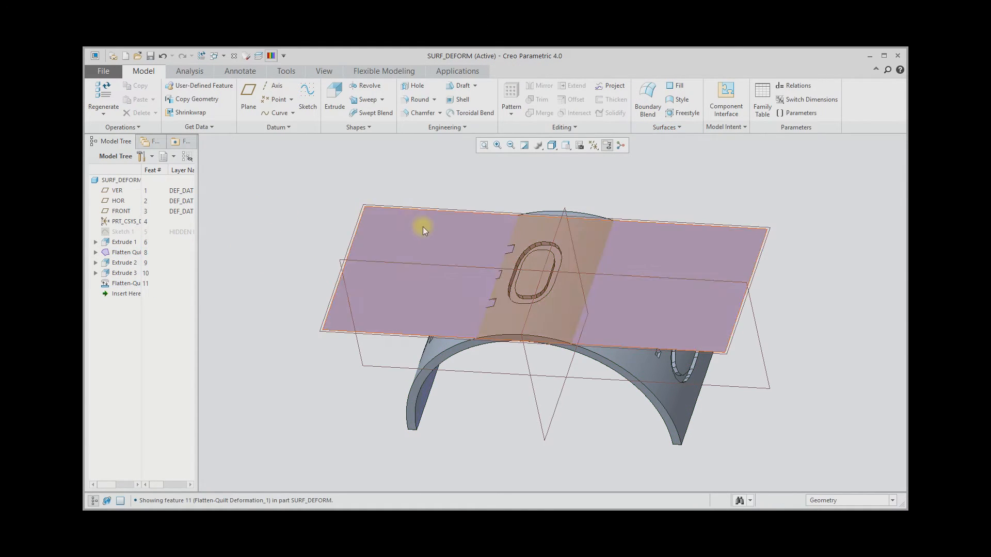
Hide the curved surface Extrude 1 and the Flatten Quilt feature, leaving the bent lettered solid displayed.
mouse_move(422, 224)
middle_down()
mouse_move(467, 213)
mouse_move(415, 230)
middle_up()
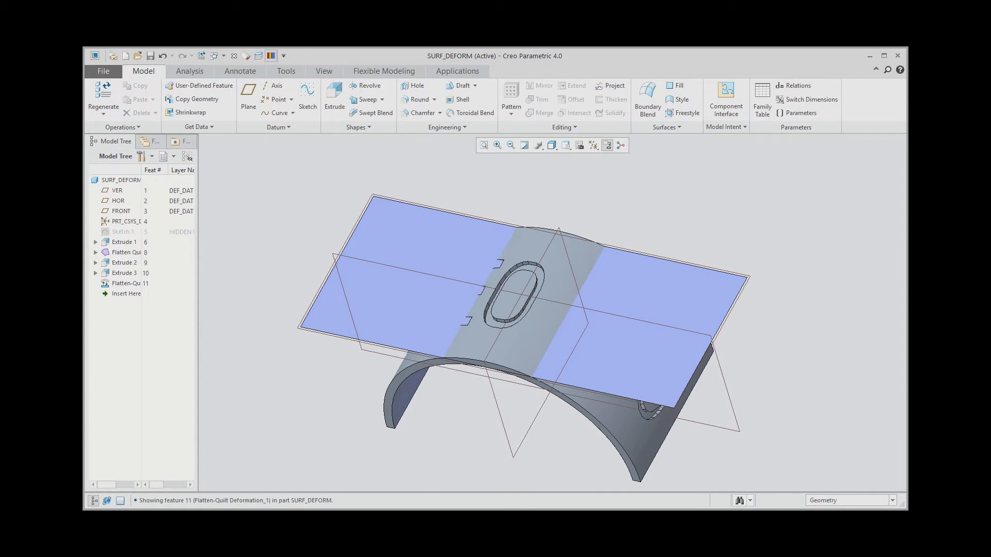
click(124, 242)
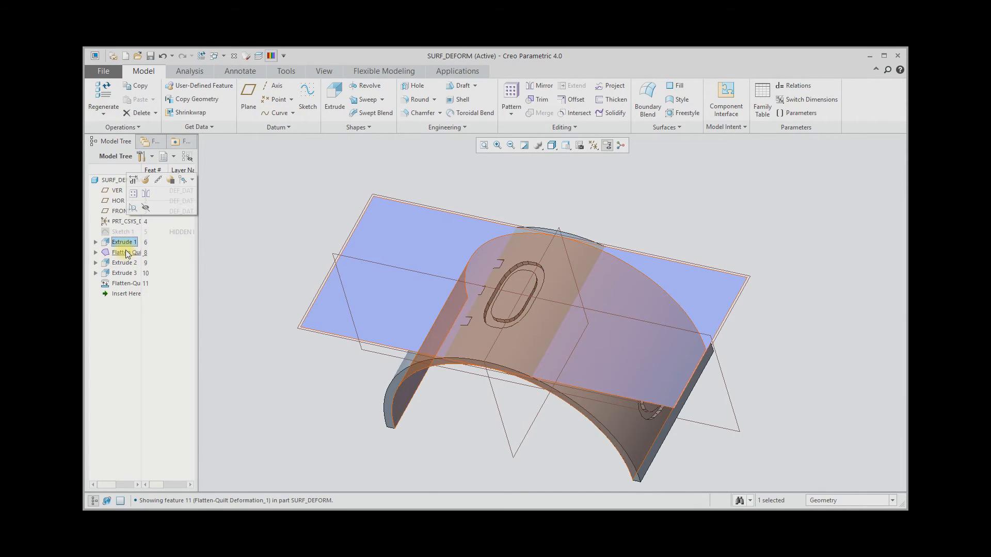
ctrl+click(125, 252)
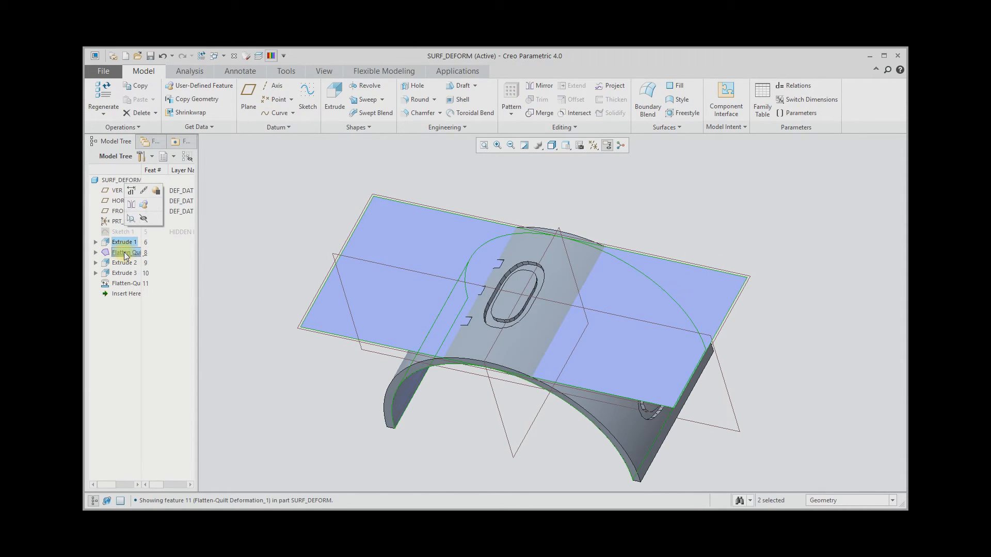
click(144, 218)
mouse_move(370, 223)
middle_down()
mouse_move(409, 248)
mouse_move(380, 250)
mouse_move(376, 237)
mouse_move(394, 239)
mouse_move(398, 228)
mouse_move(383, 225)
middle_up()
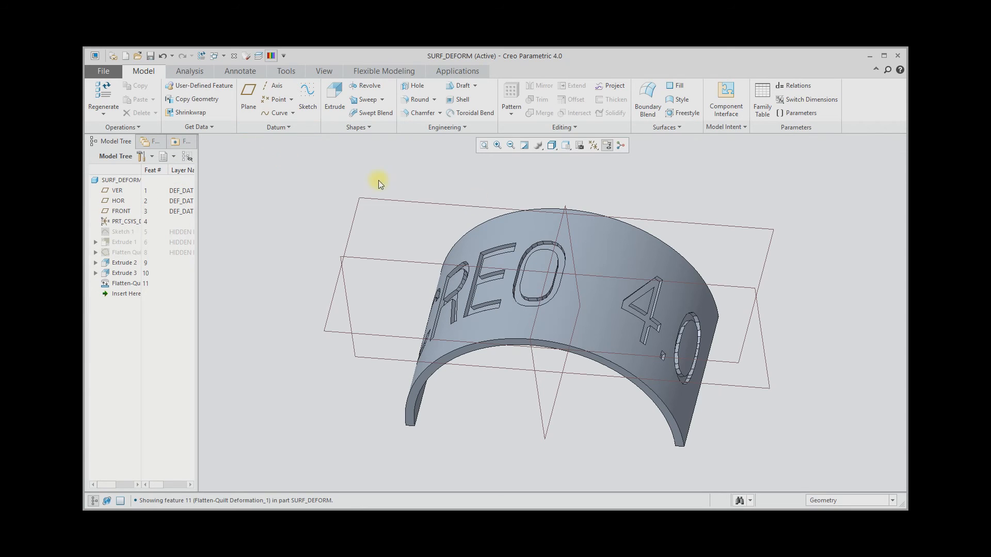
middle_drag(442, 221, 460, 216)
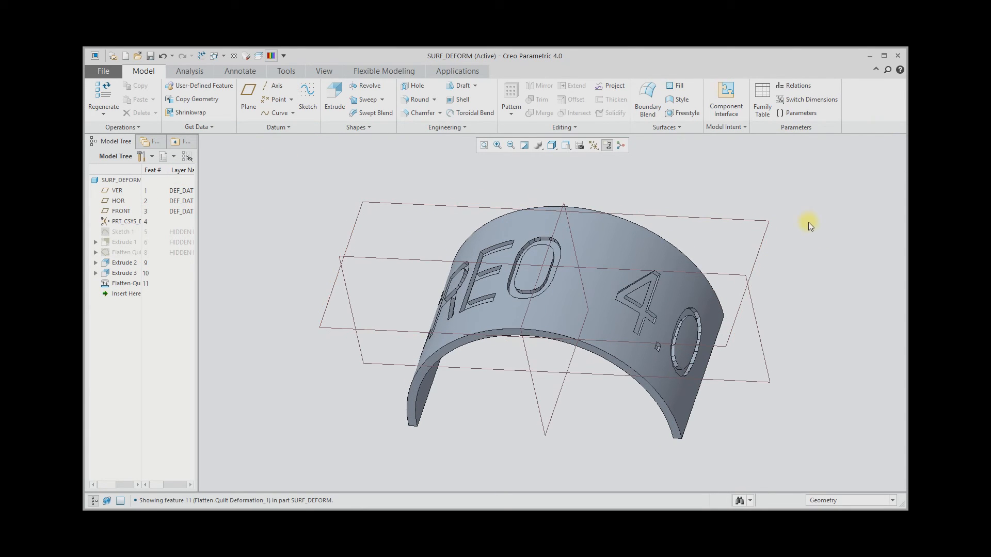